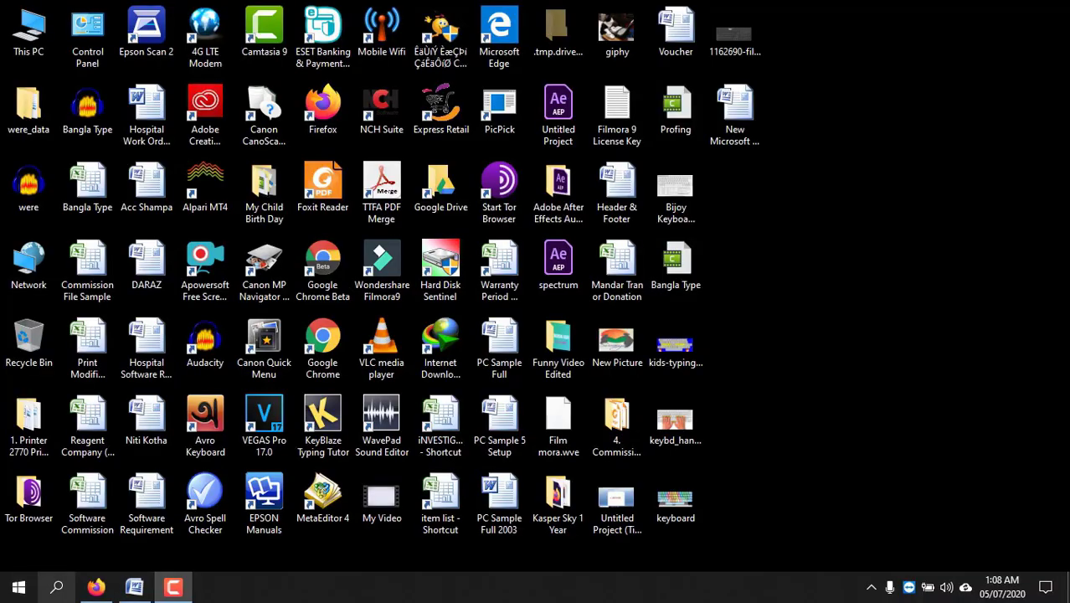
Restore the Word document with the yellow Bangla keyboard page from the taskbar
click(131, 588)
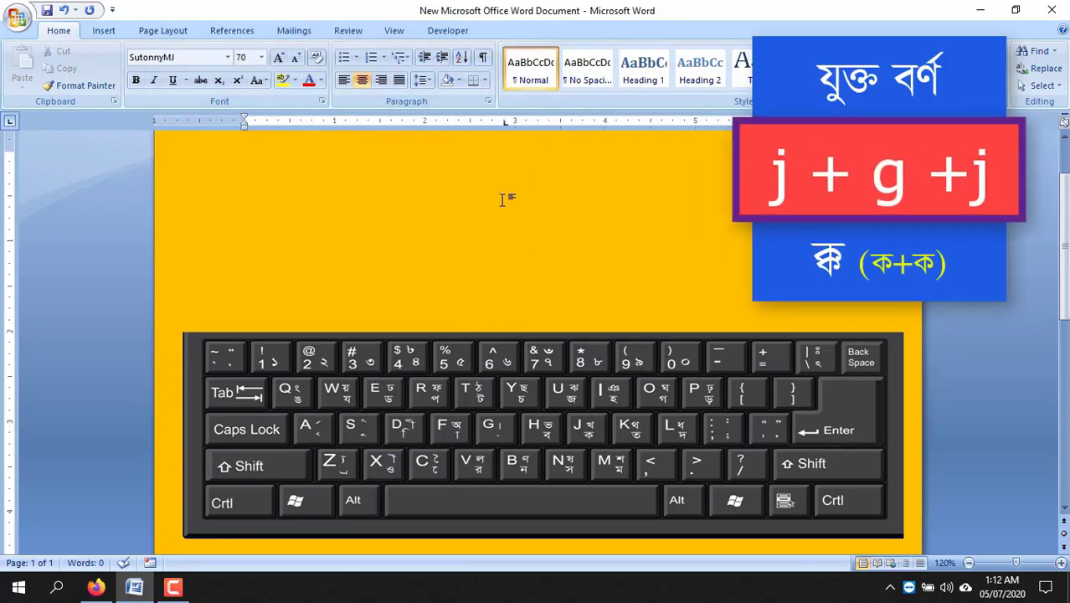
text(ক)
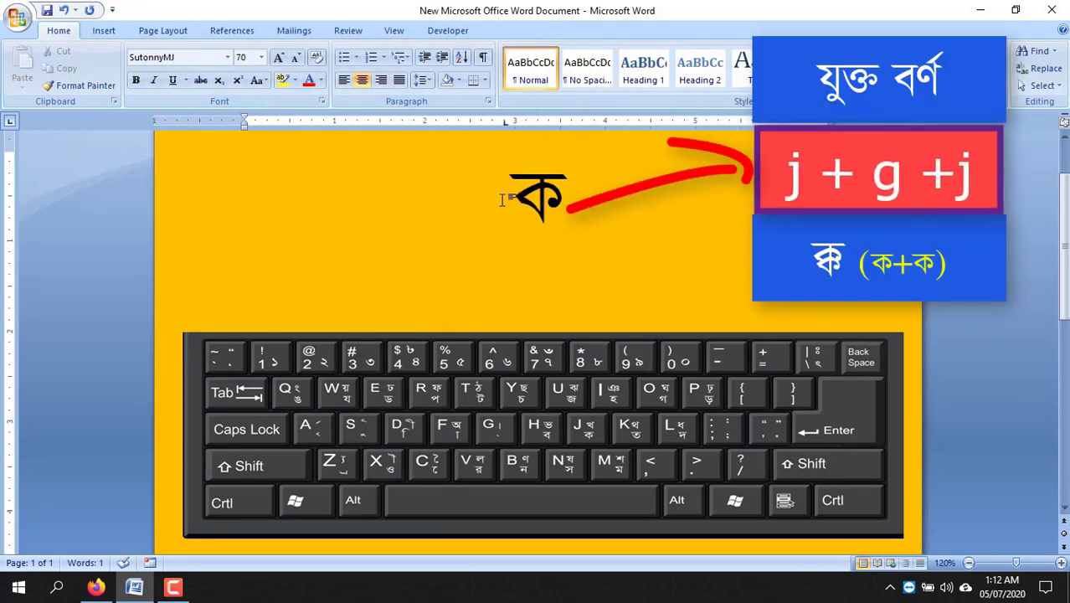
text(্)
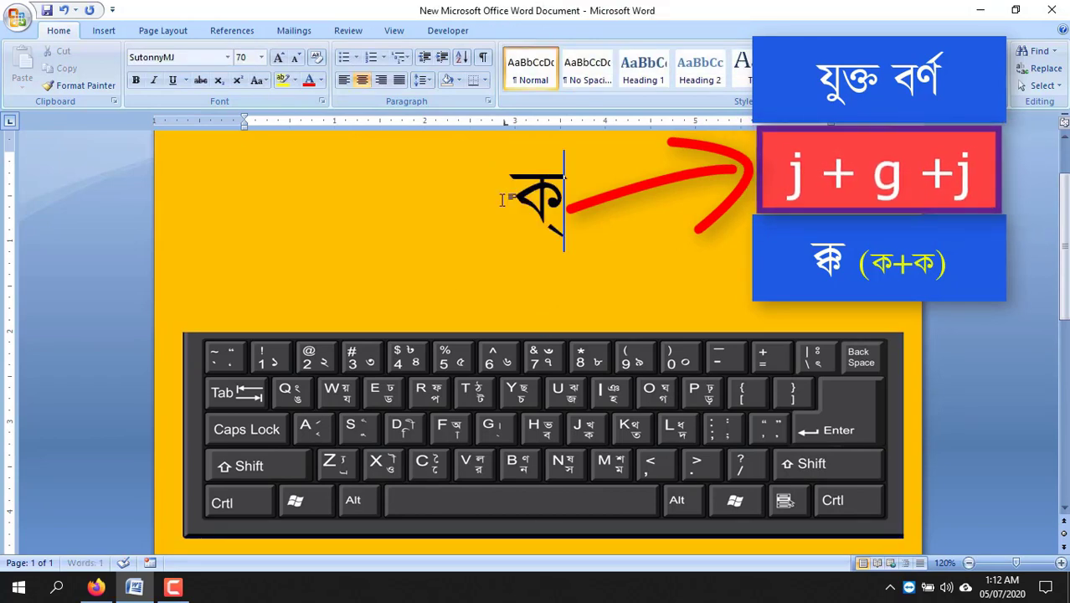
text(্ক)
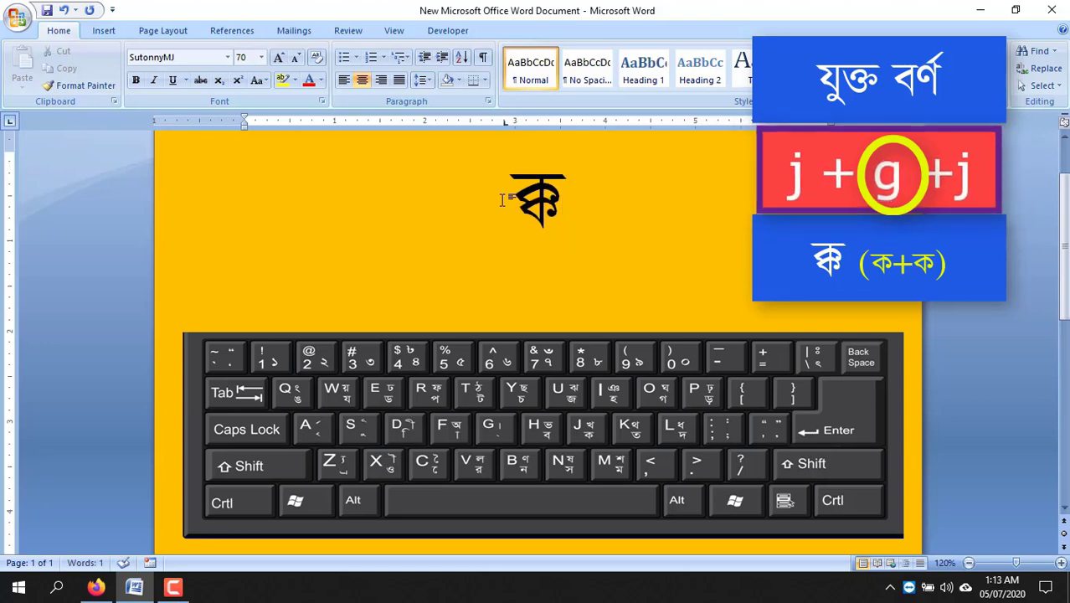
key(BackSpace)
key(BackSpace)
key(BackSpace)
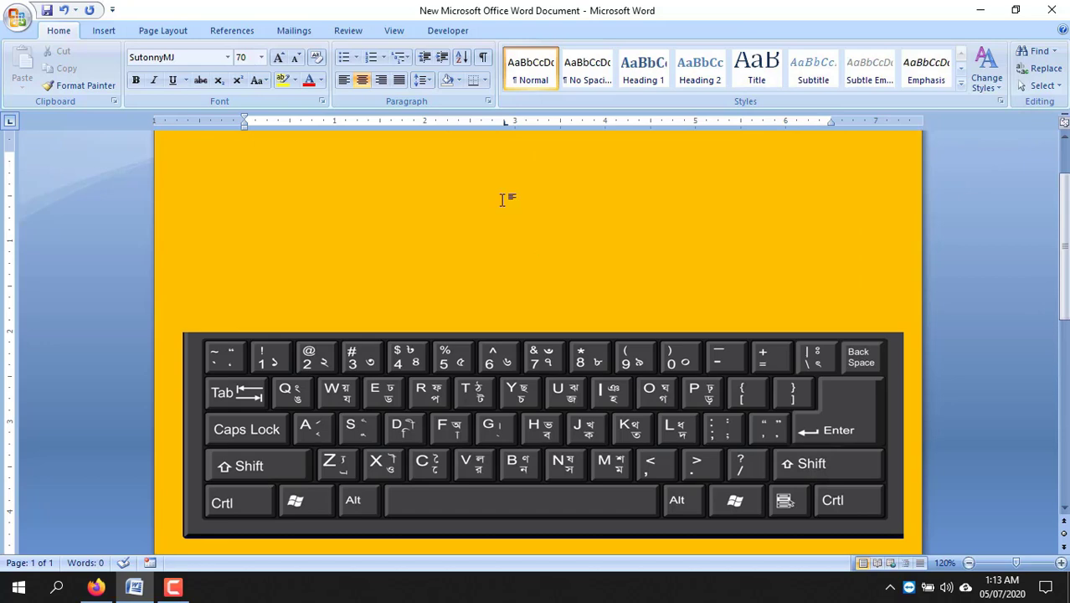
text(l)
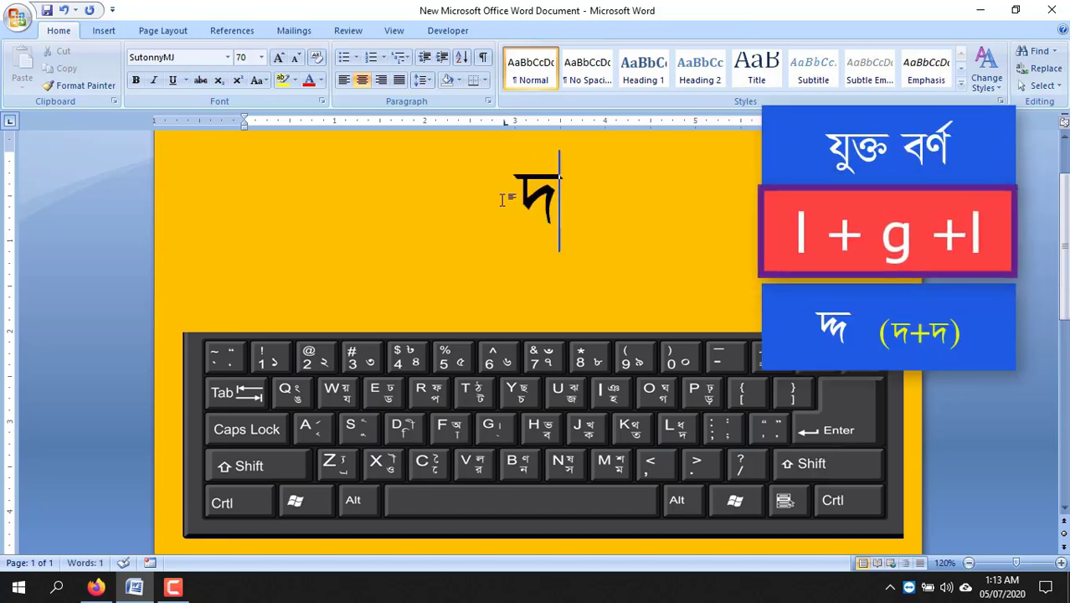
text(g)
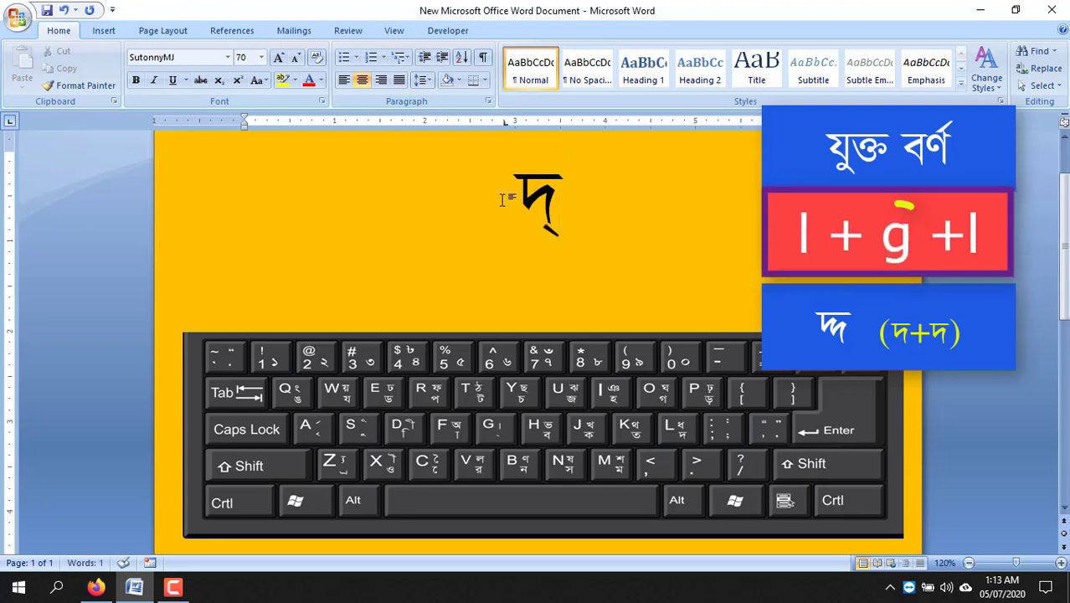
text(l)
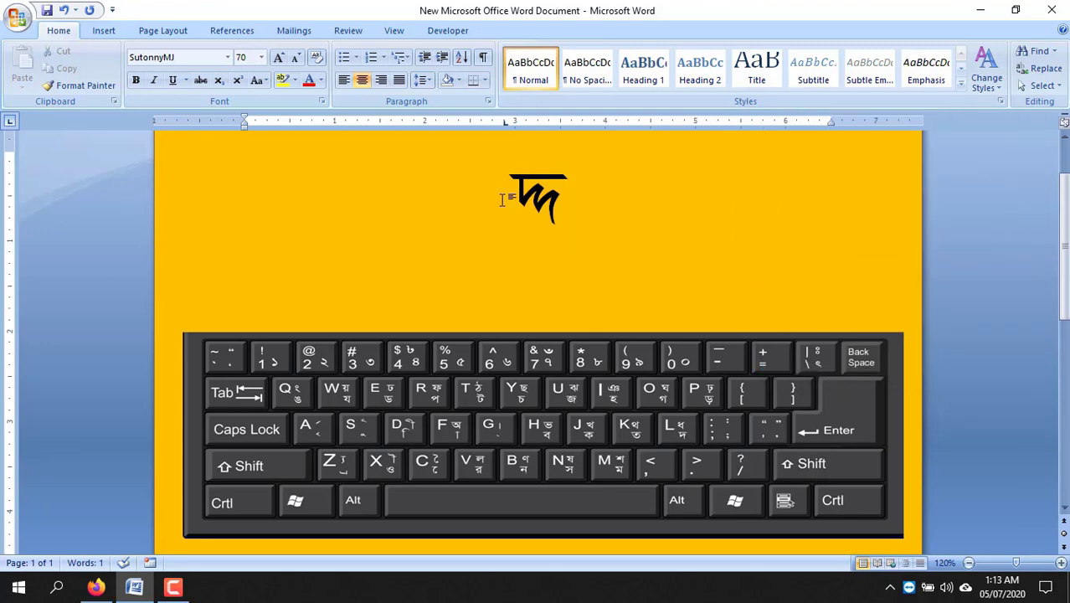
key(BackSpace)
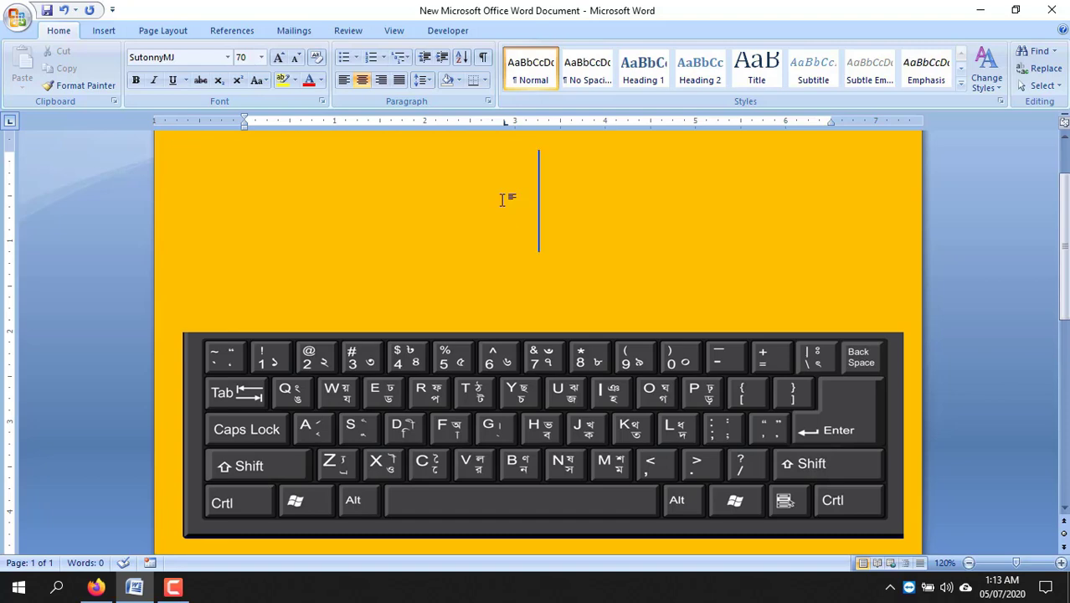
text(b)
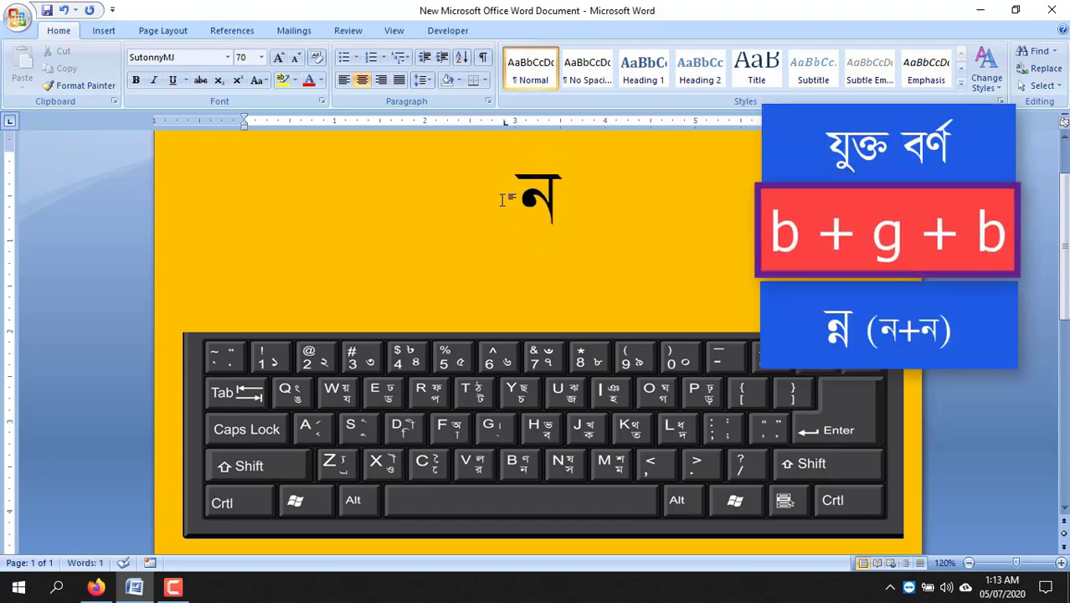
text(gb)
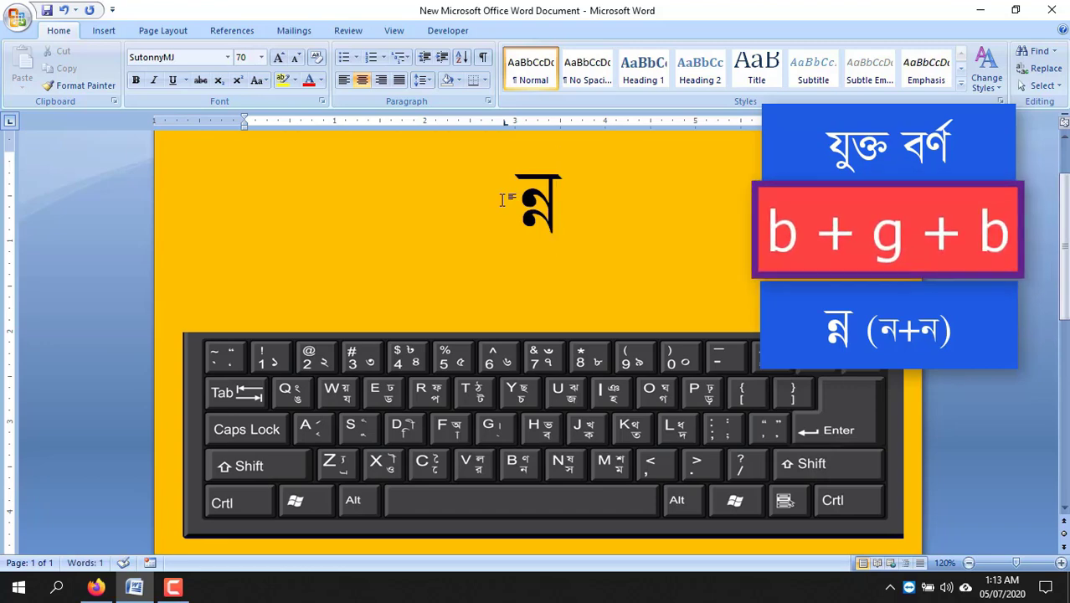
key(BackSpace)
key(BackSpace)
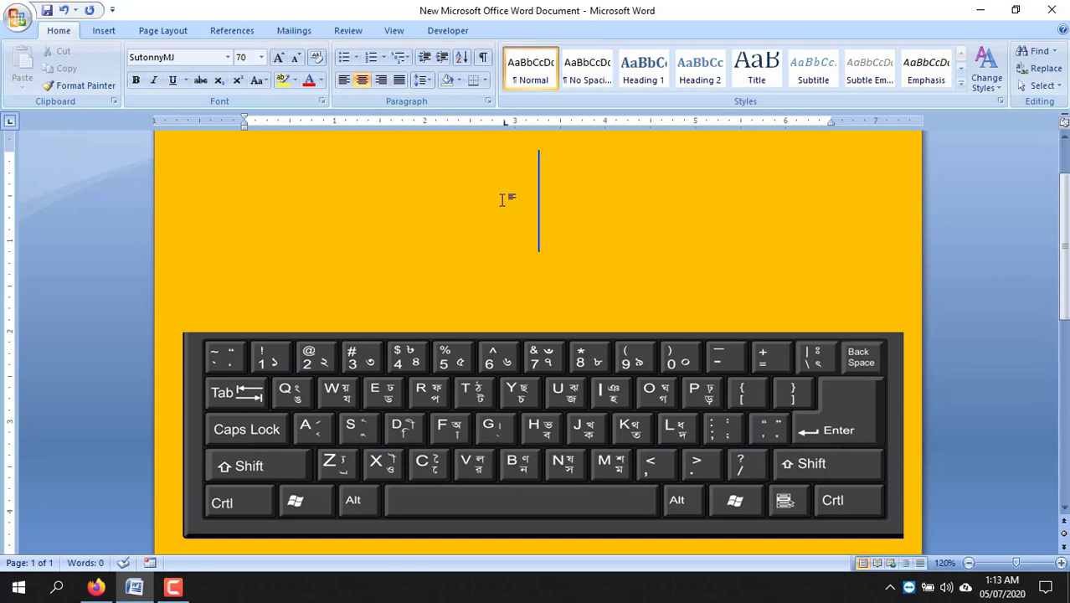
text(l)
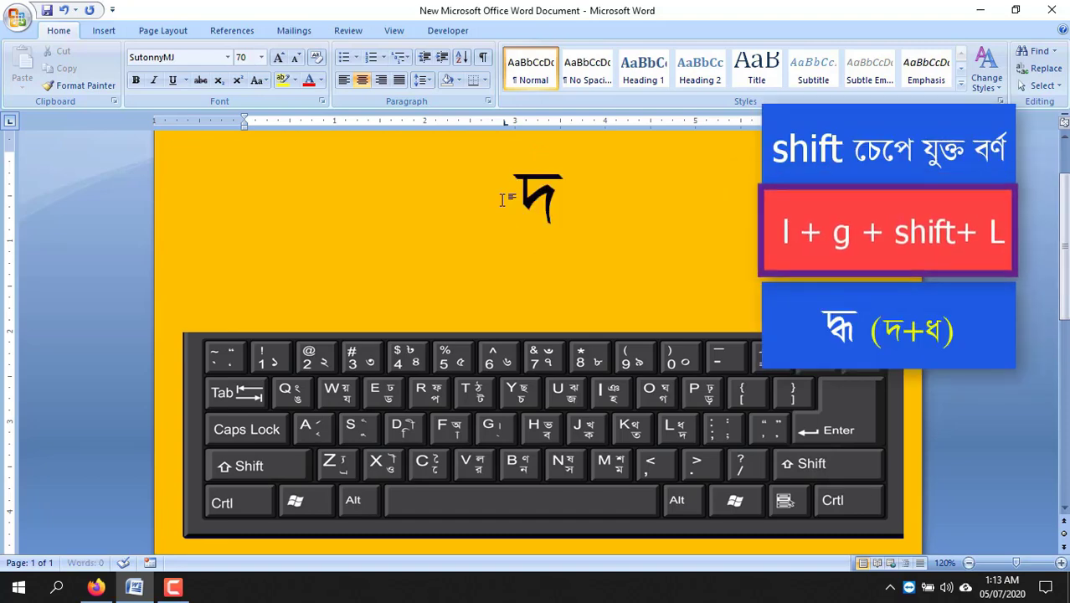
text(g)
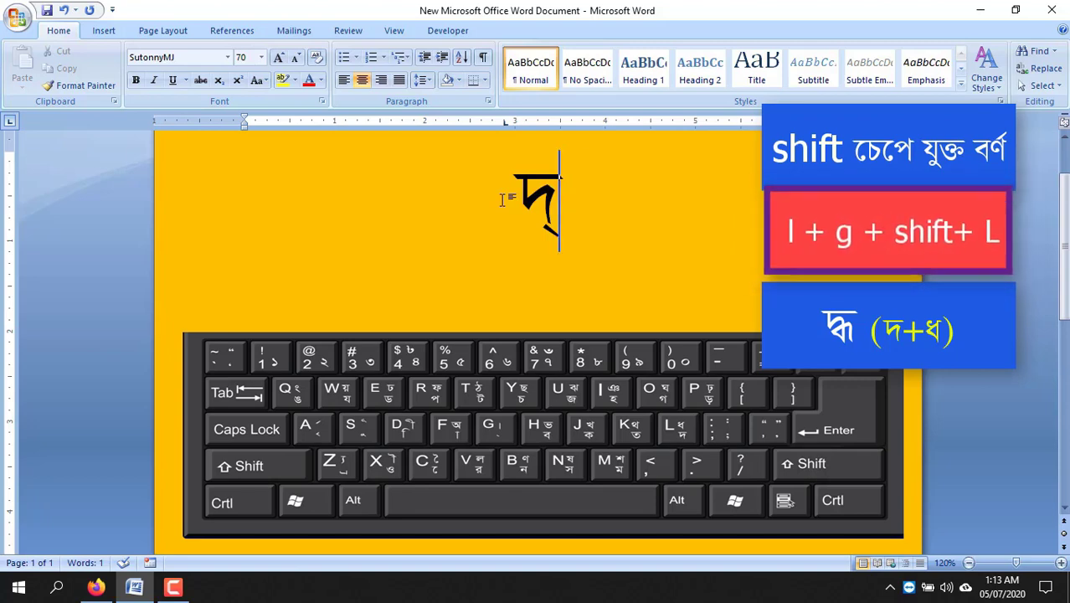
key(shift+l)
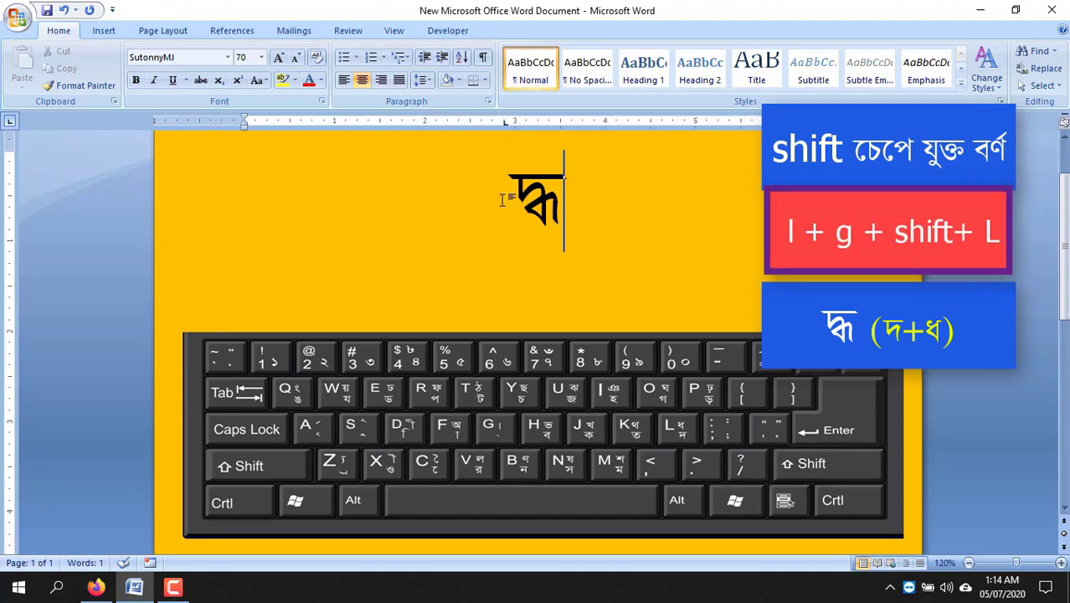
key(BackSpace)
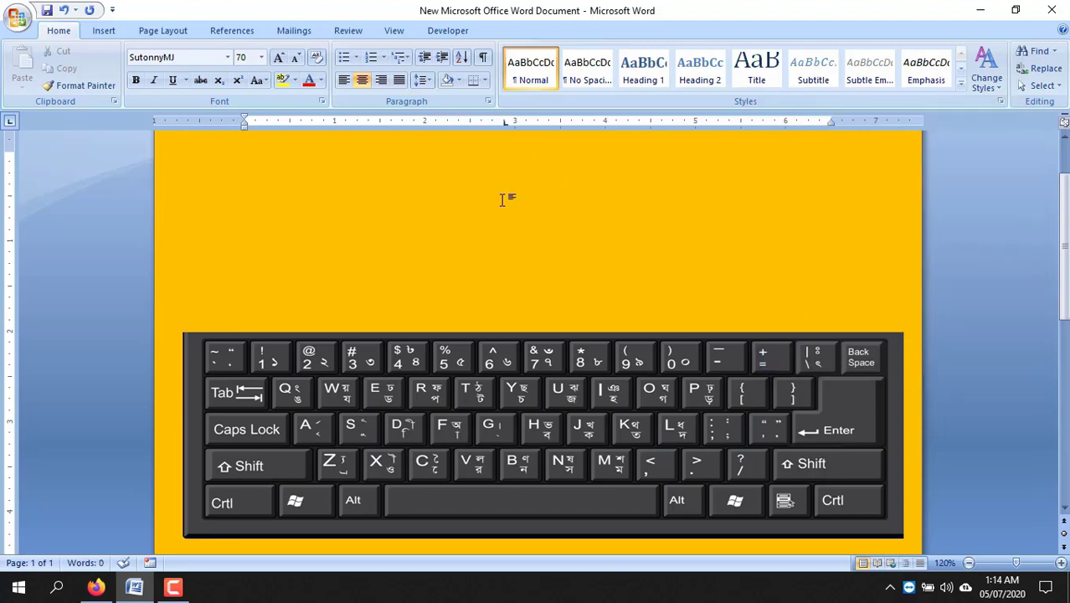
text(দ্)
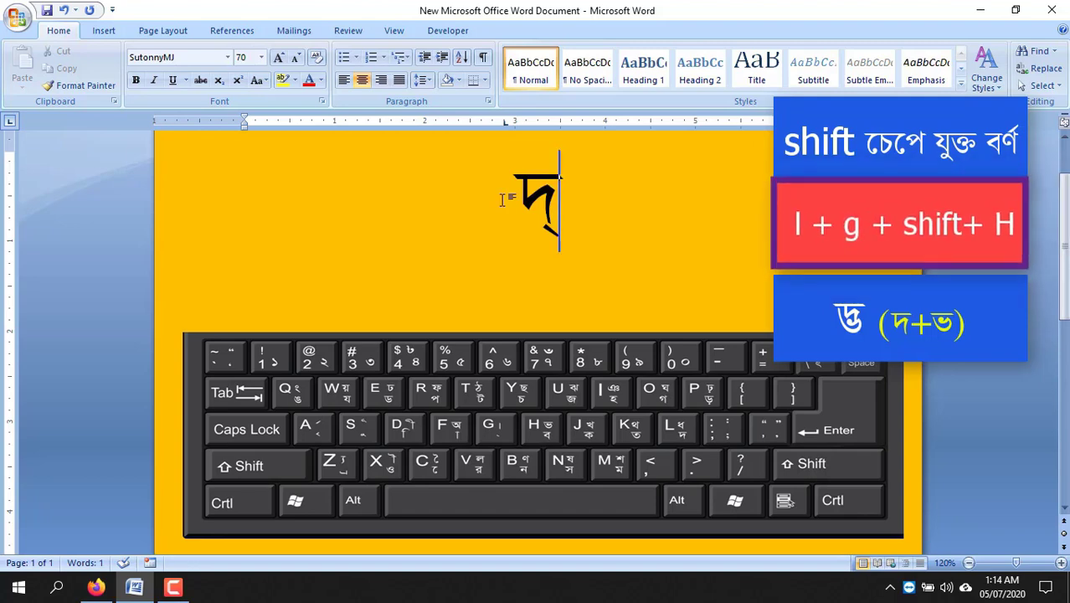
text(ভ)
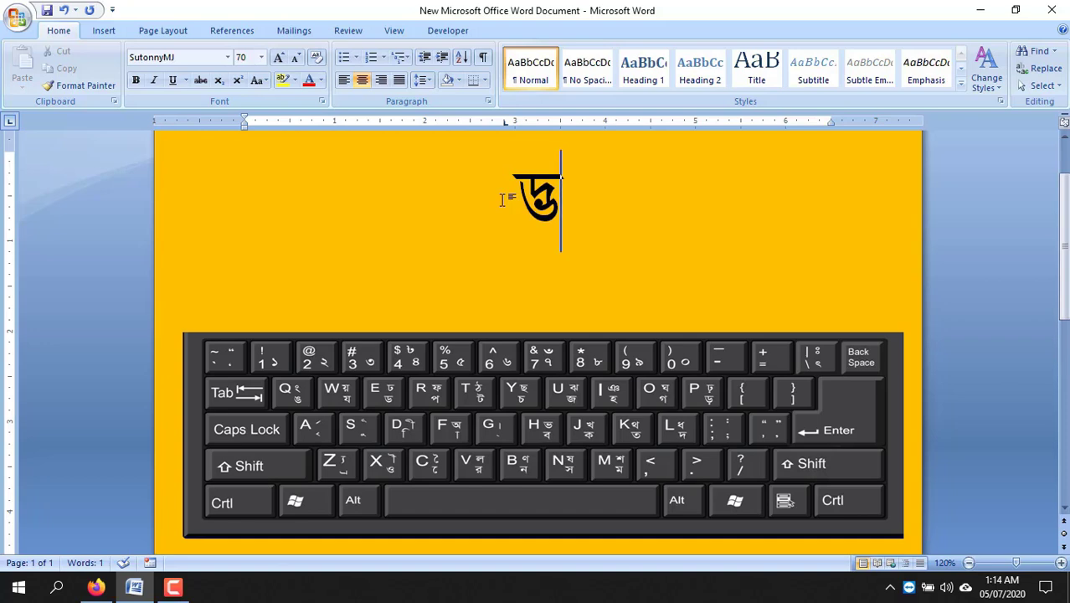
key(BackSpace)
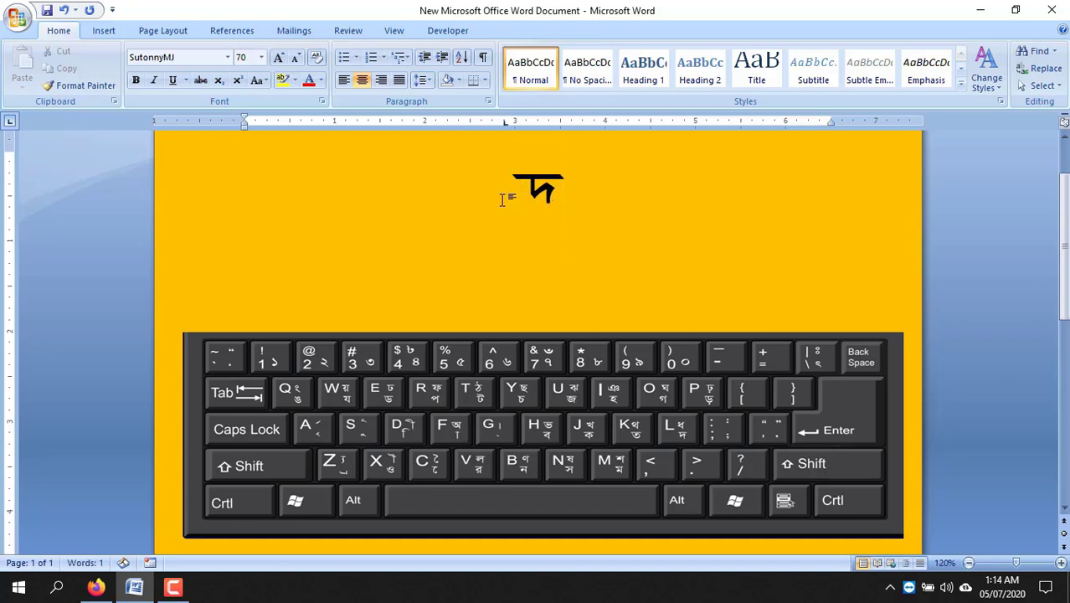
key(BackSpace)
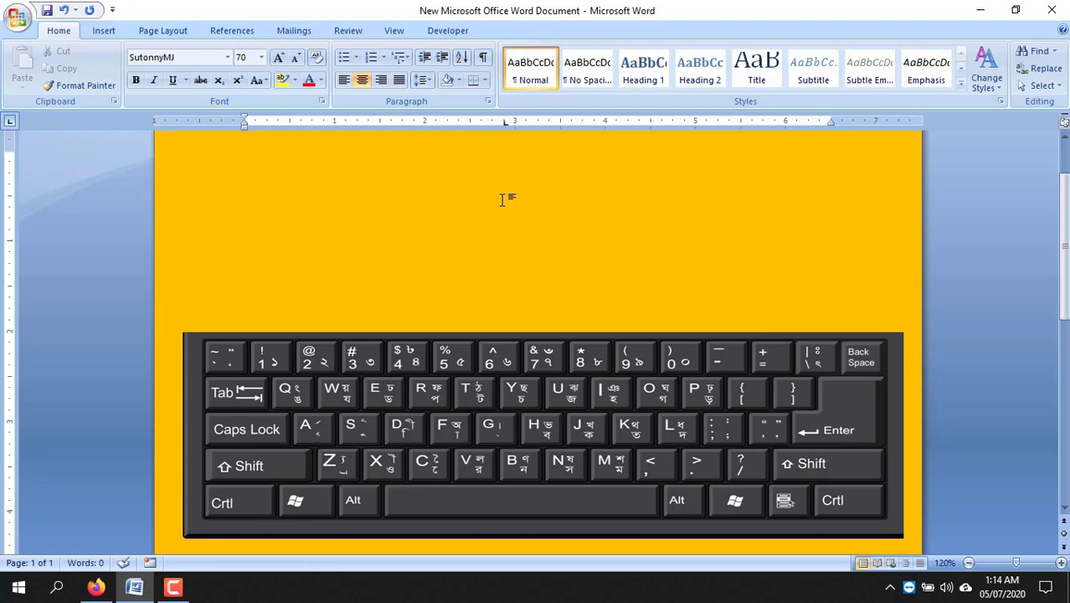
text(j)
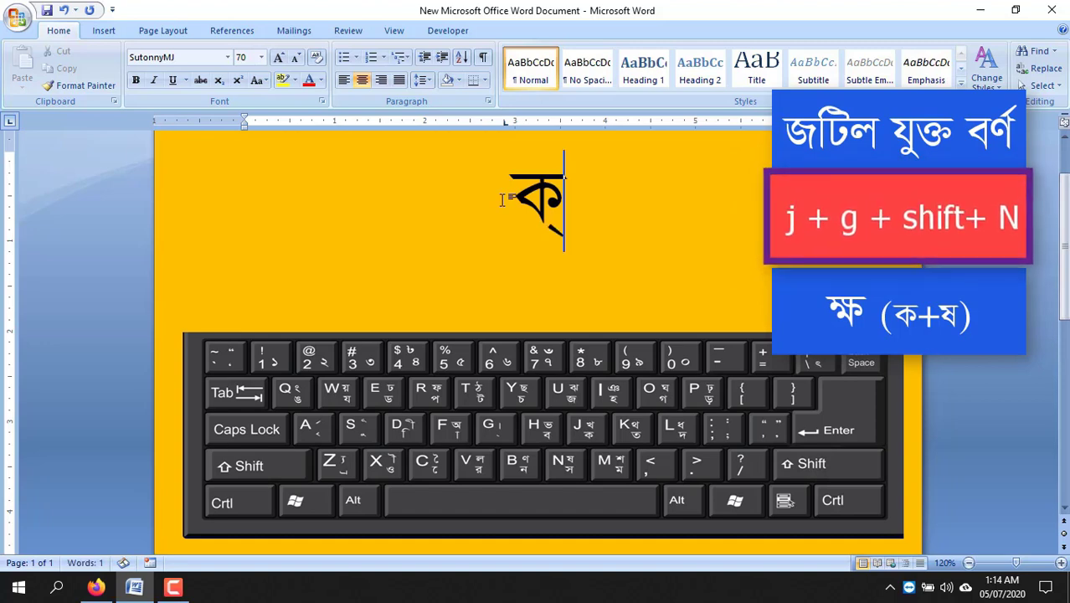
text(g)
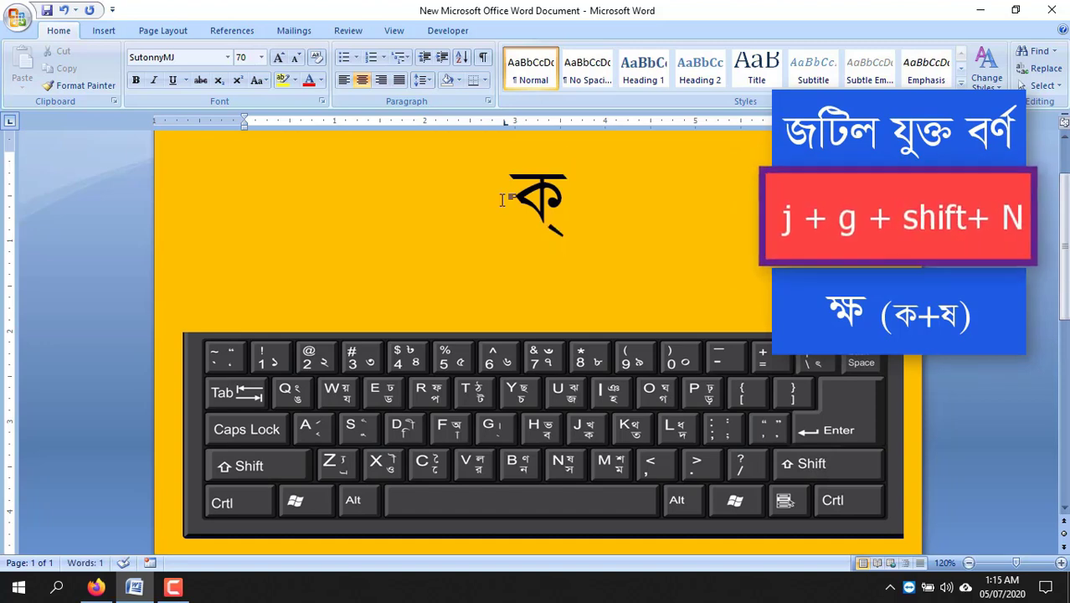
text(N)
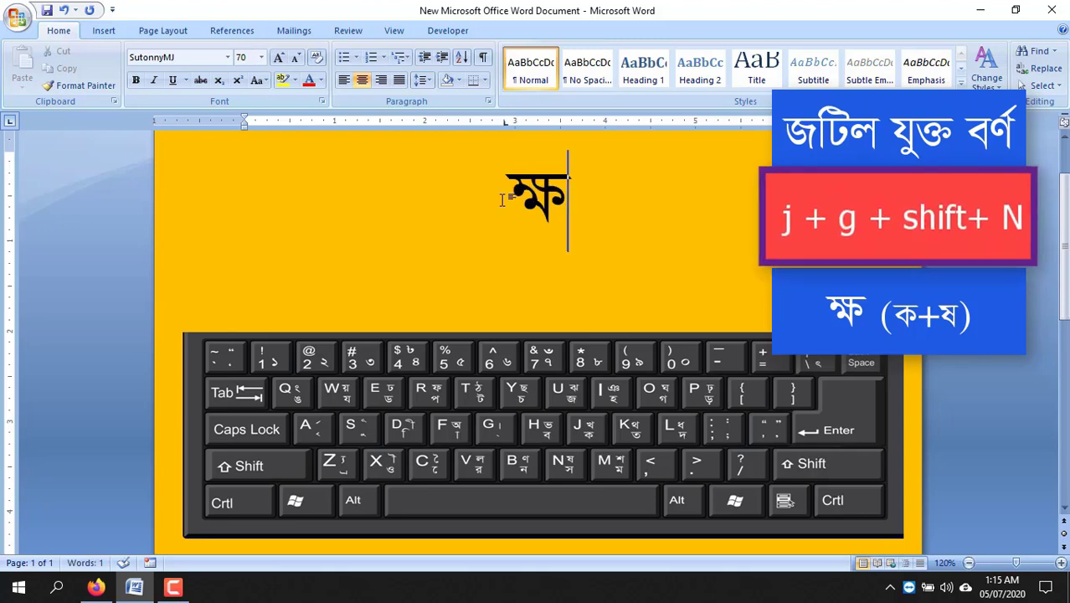
key(BackSpace)
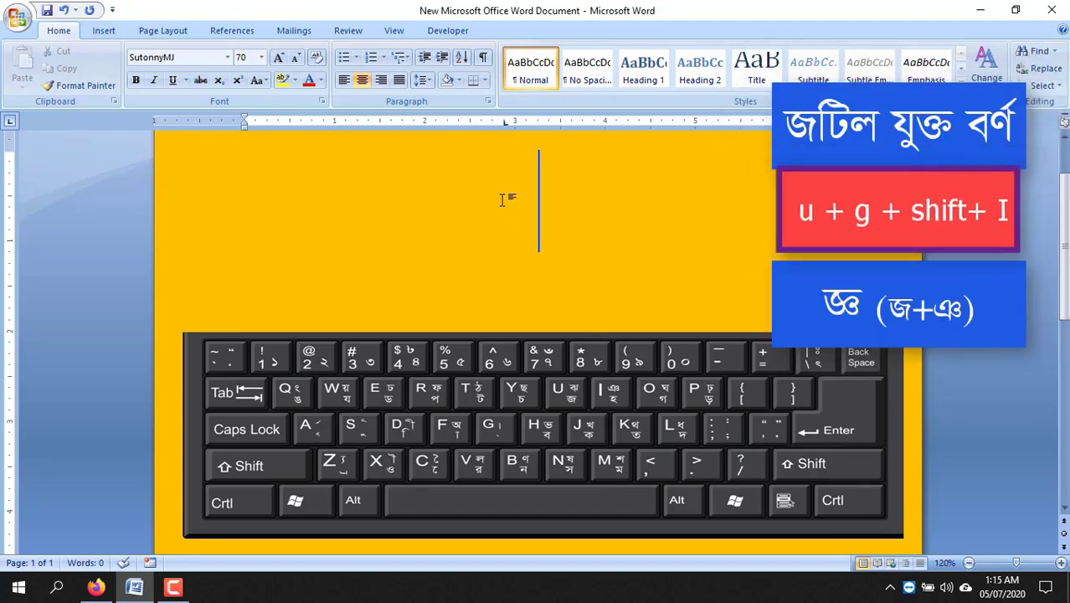
text(ug)
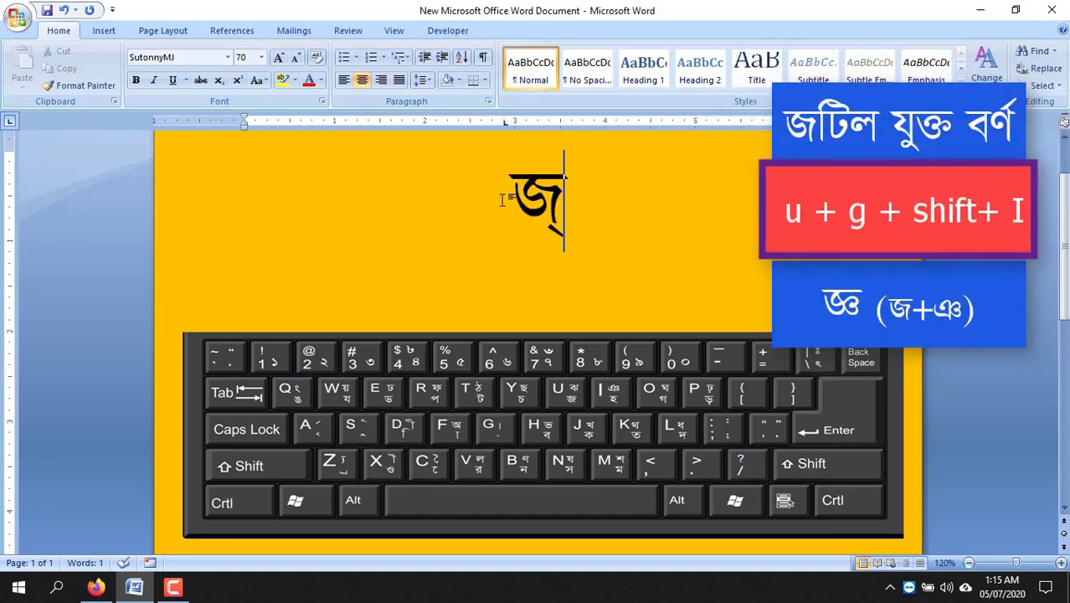
text(gI)
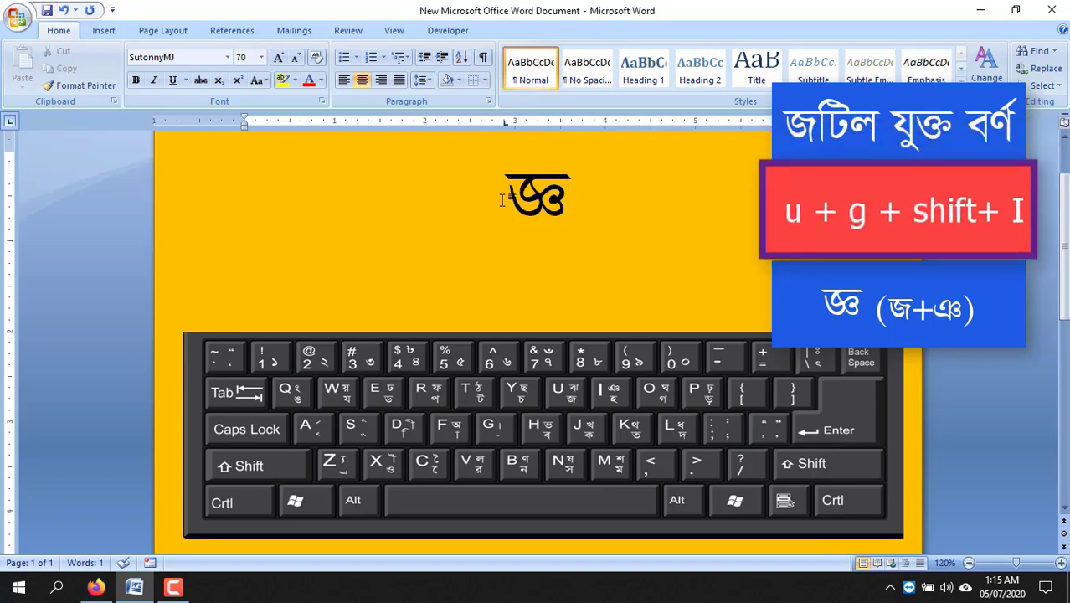
key(BackSpace)
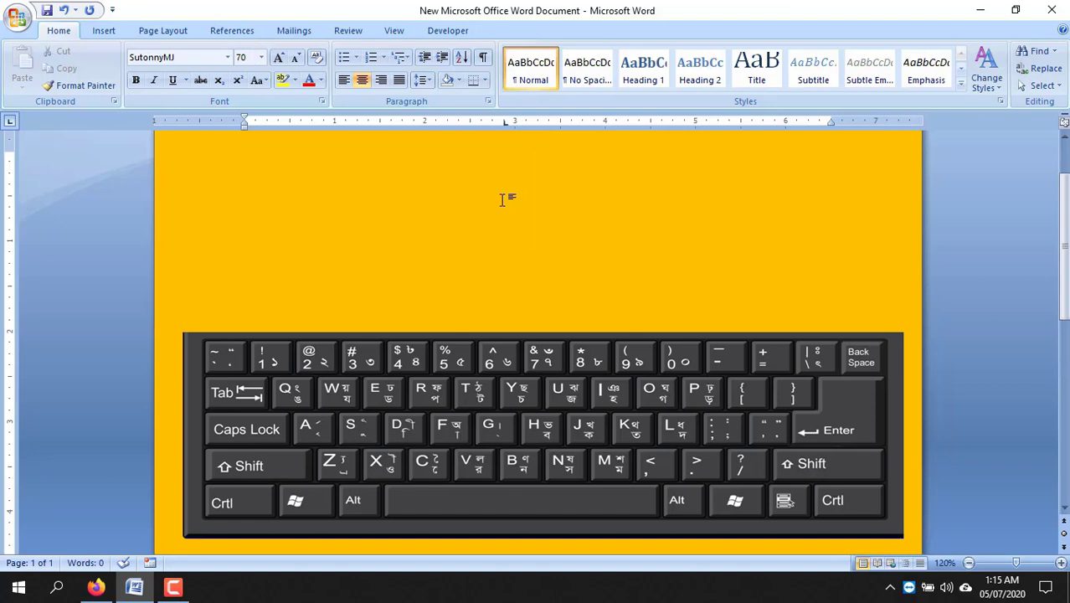
text(ঞ)
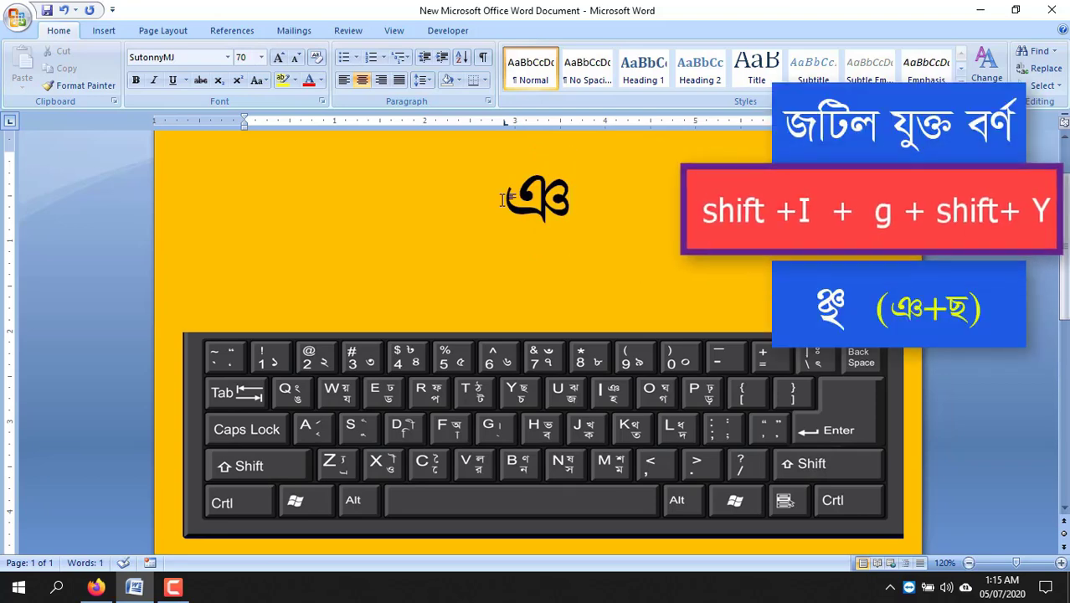
text(্)
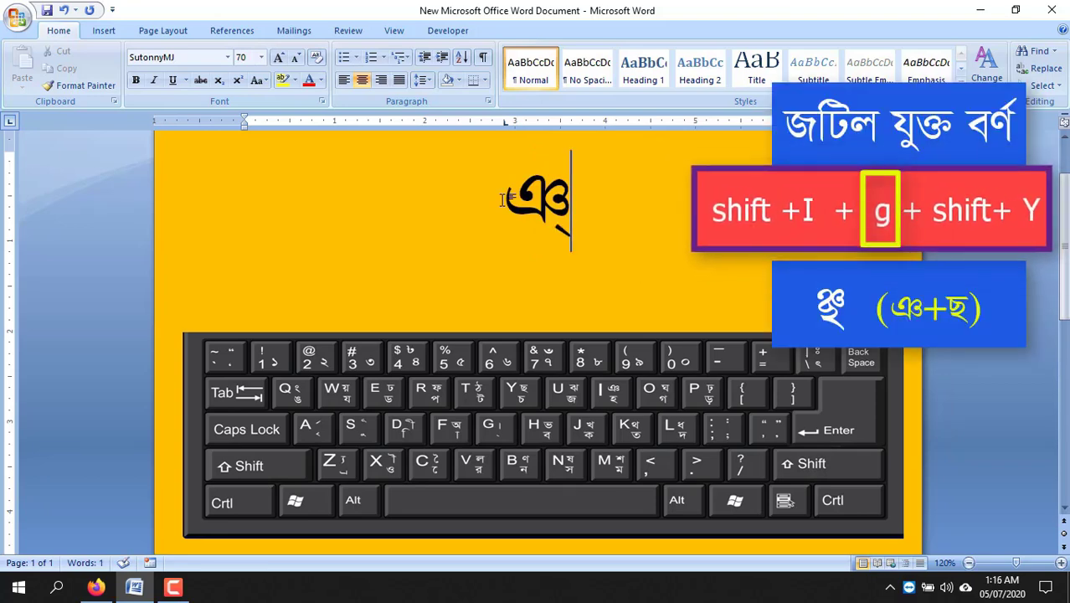
text(ছ)
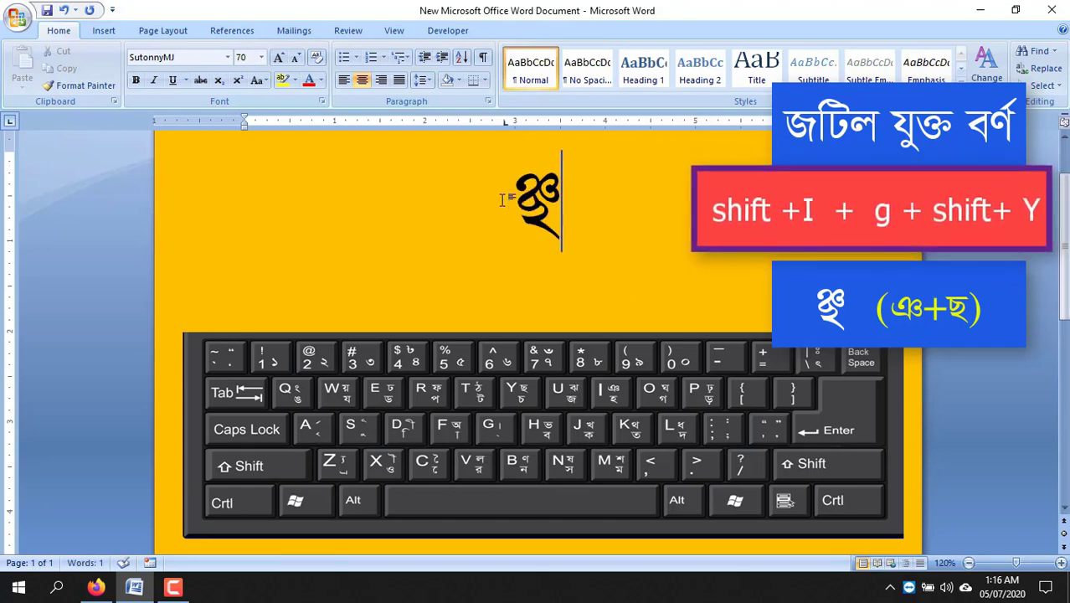
key(BackSpace)
key(BackSpace)
key(BackSpace)
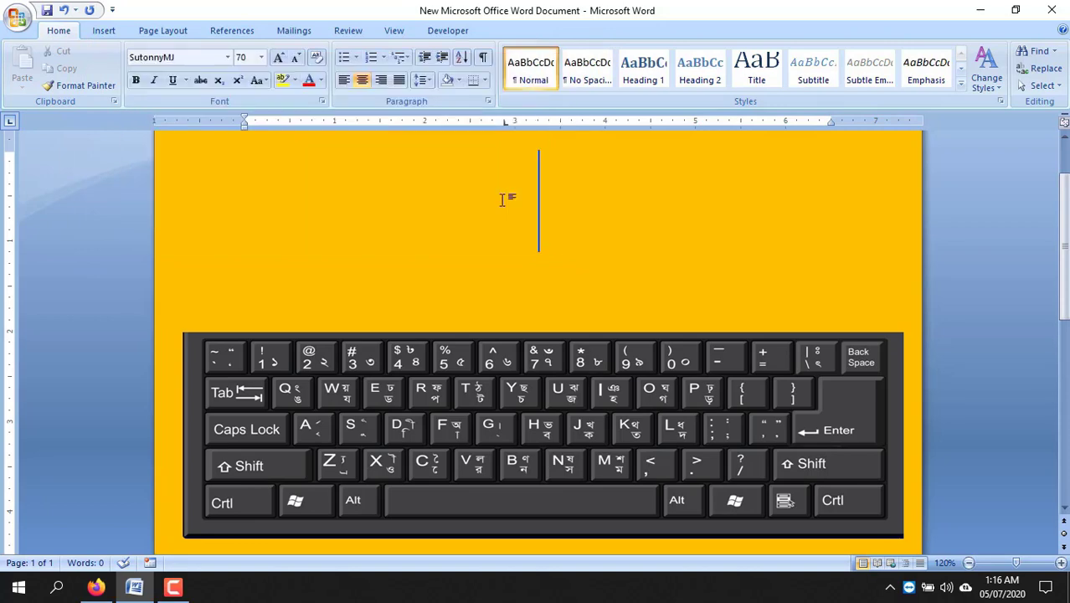
text(অ)
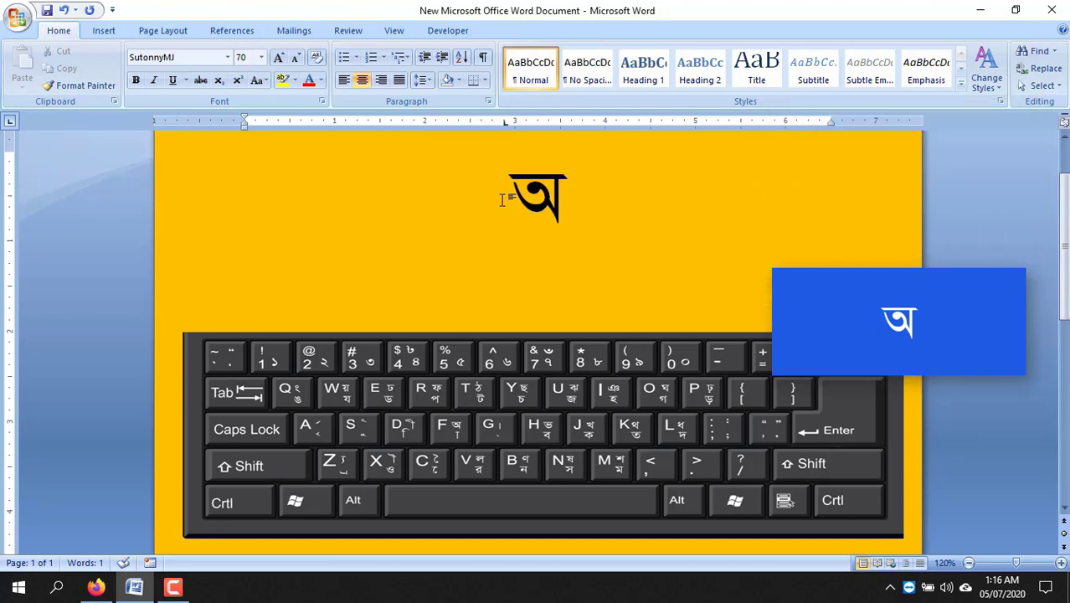
key(BackSpace)
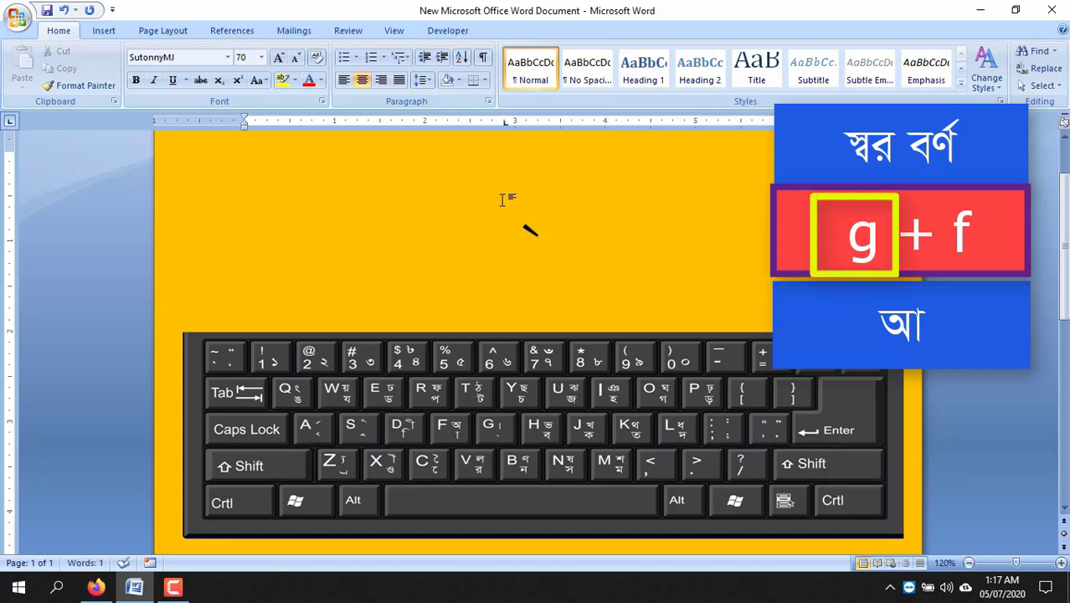
text(gf)
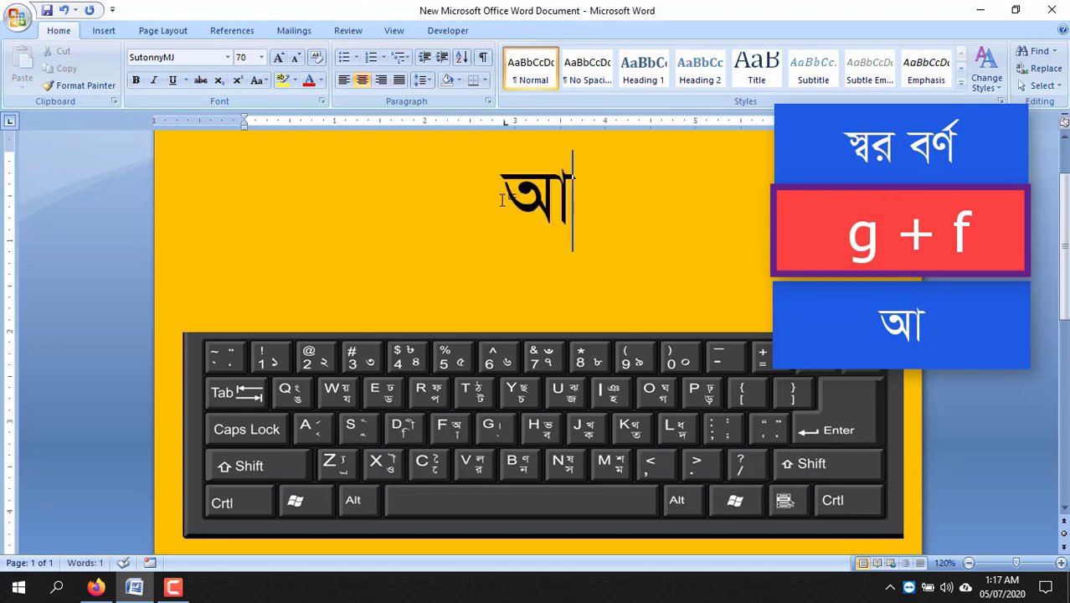
key(BackSpace)
key(BackSpace)
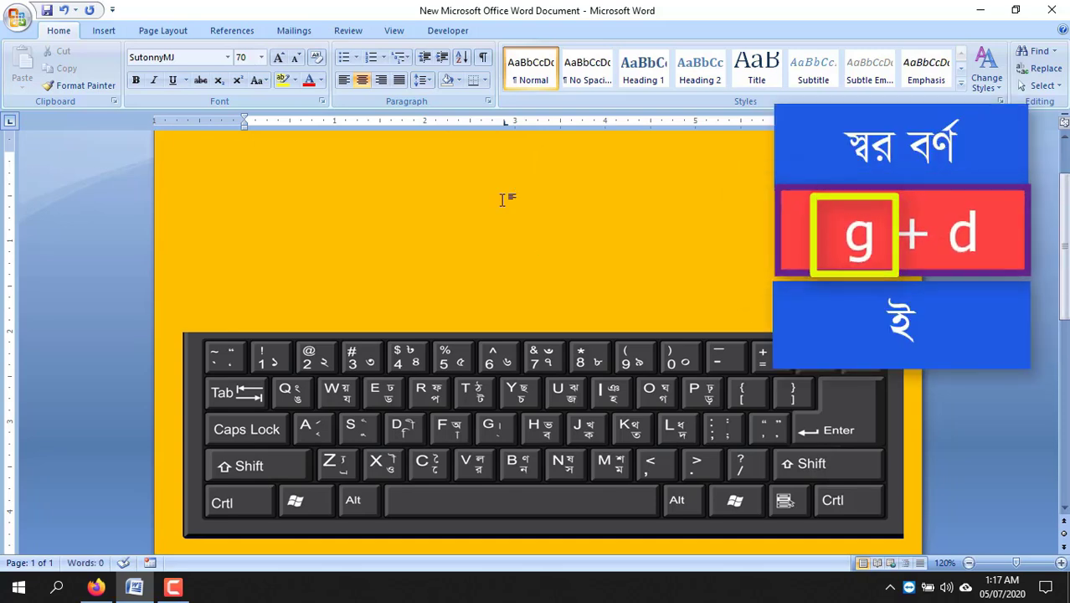
text(gd)
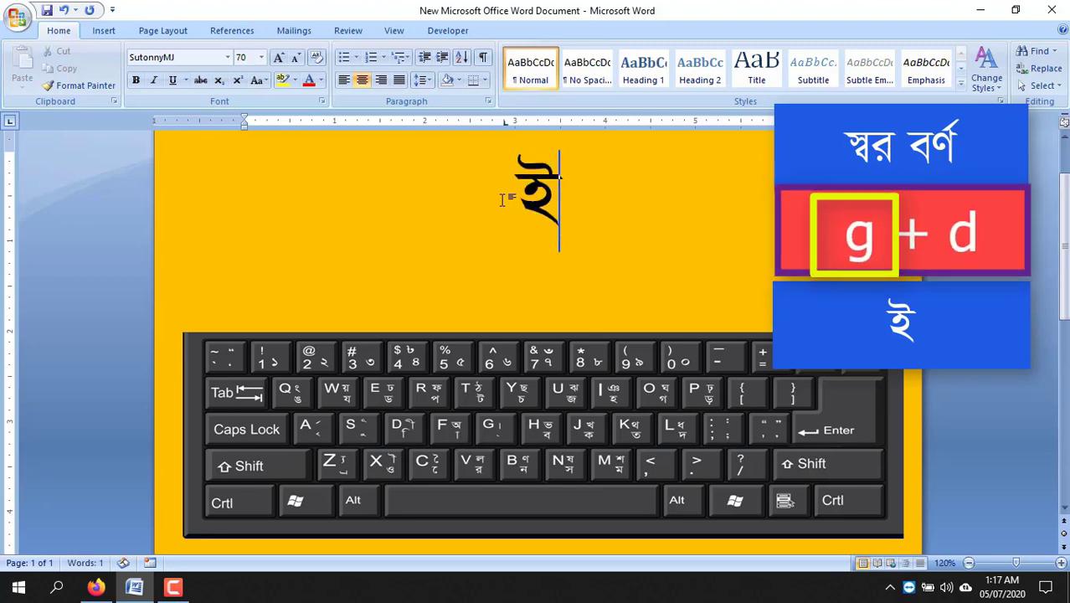
key(BackSpace)
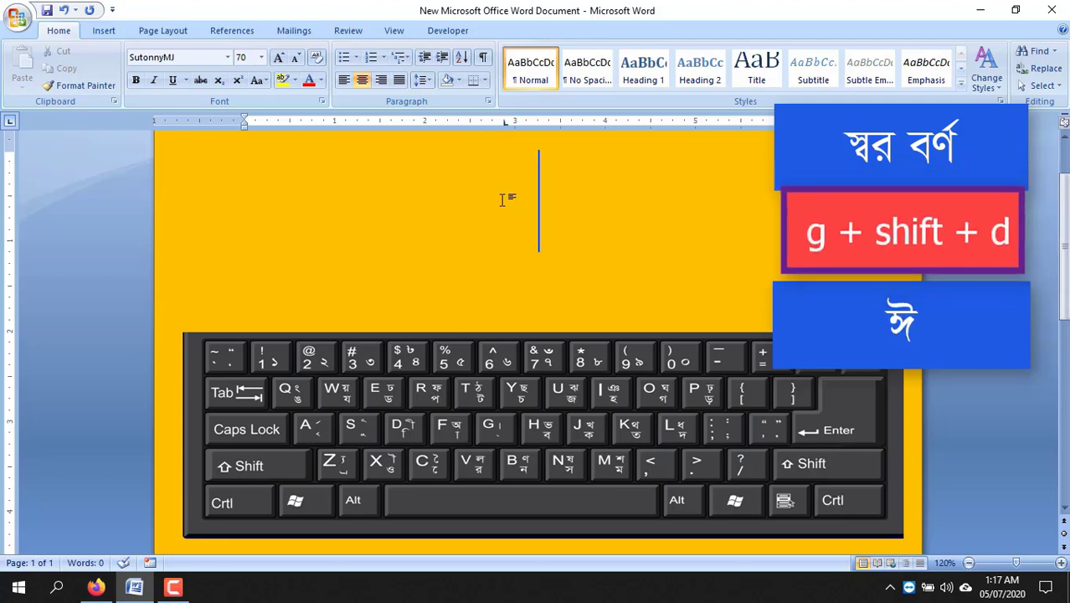
text(ঈ)
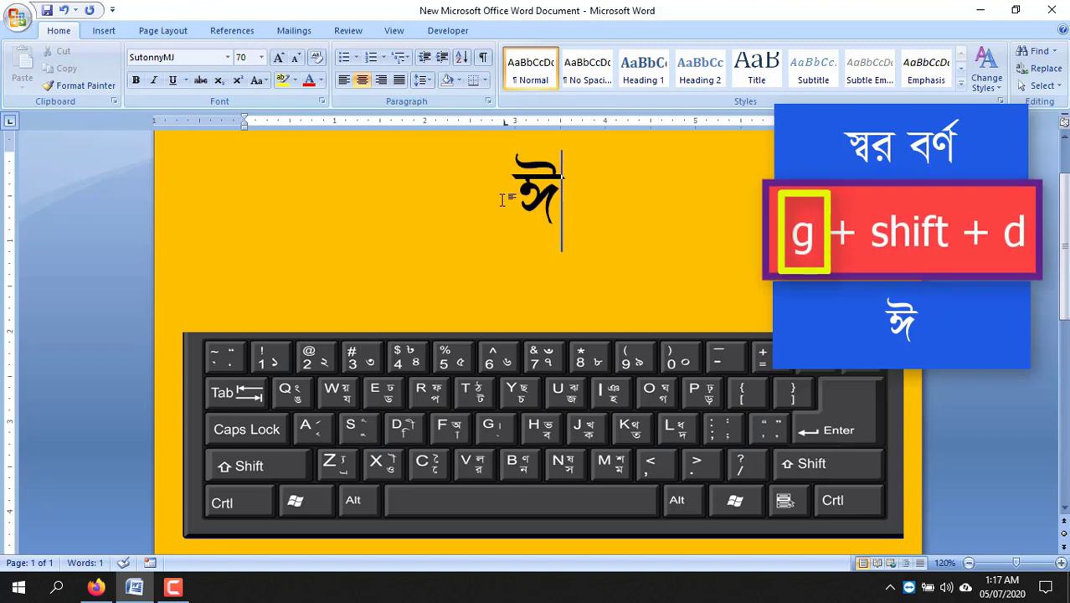
key(BackSpace)
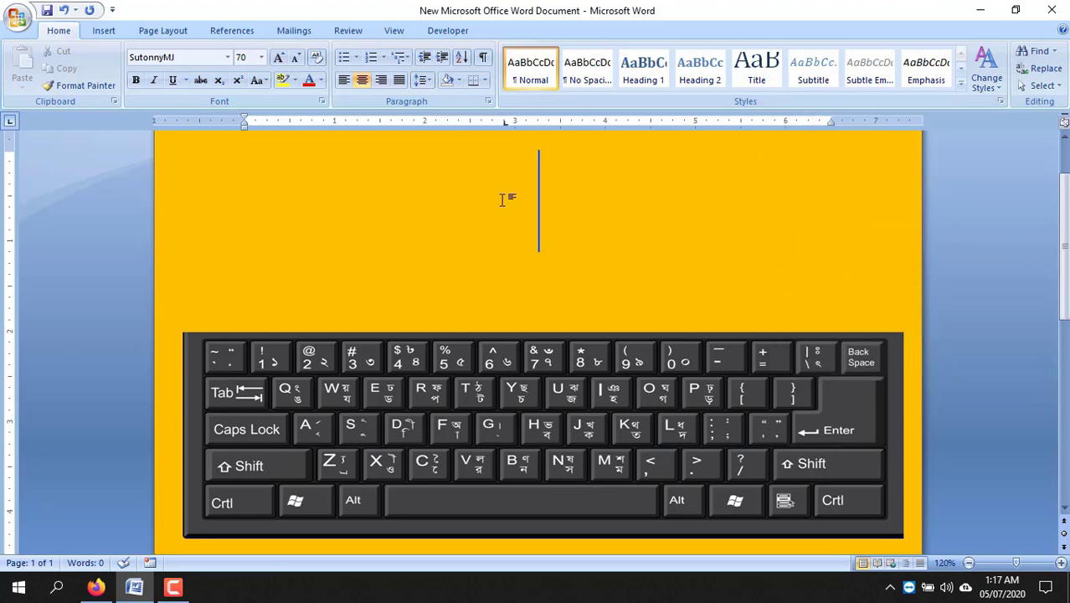
text(gs)
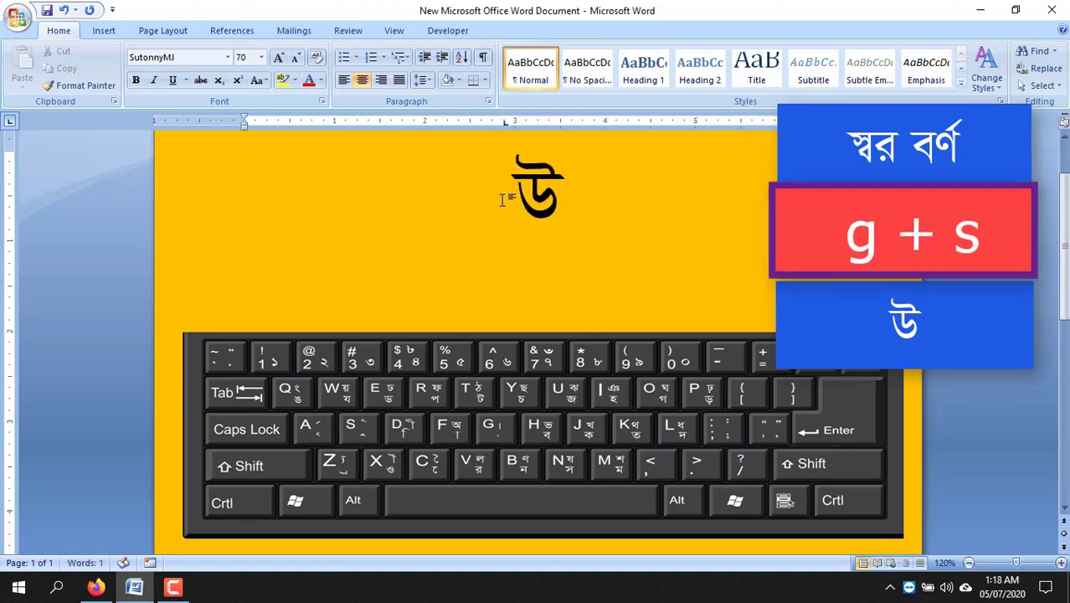
text(S)
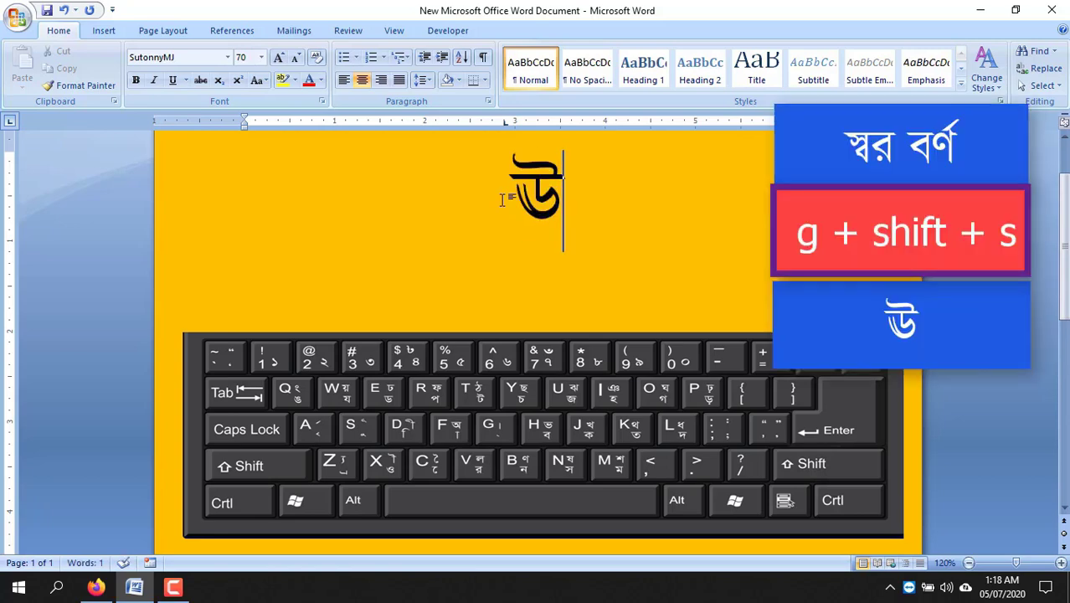
key(BackSpace)
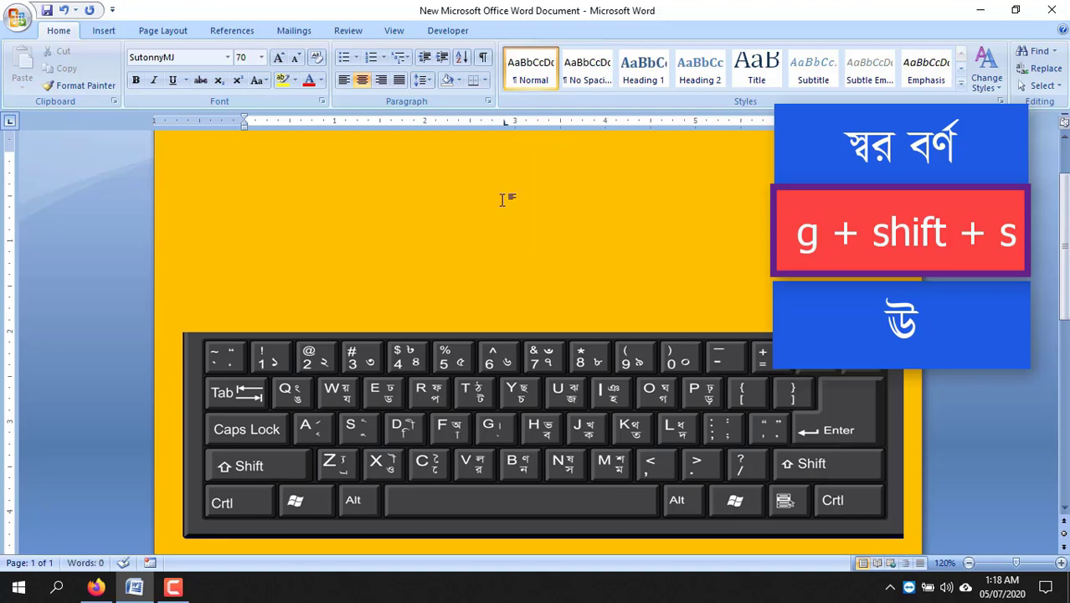
text(gS)
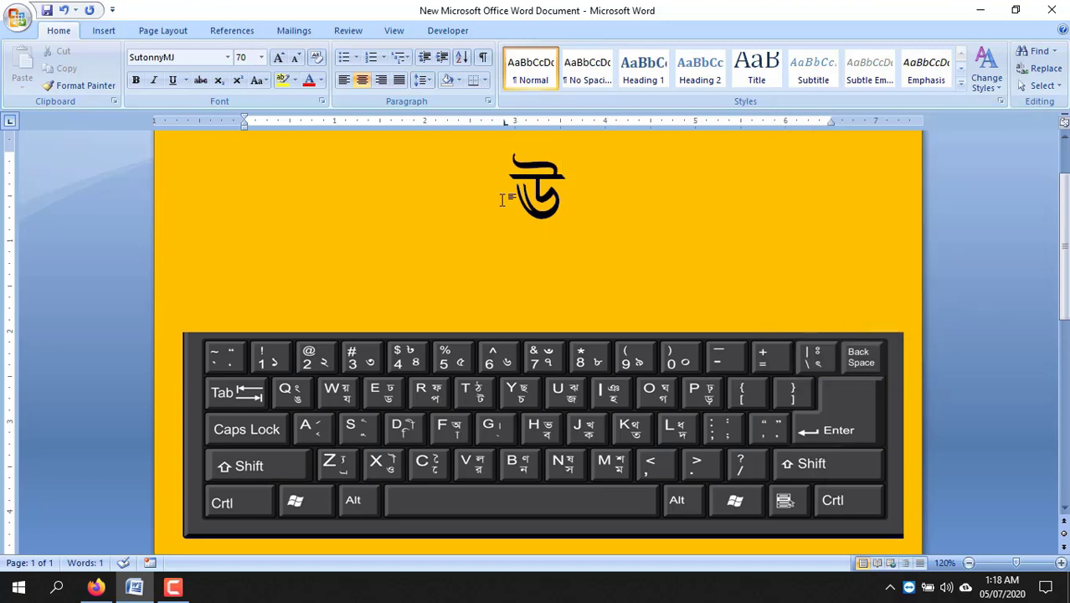
key(BackSpace)
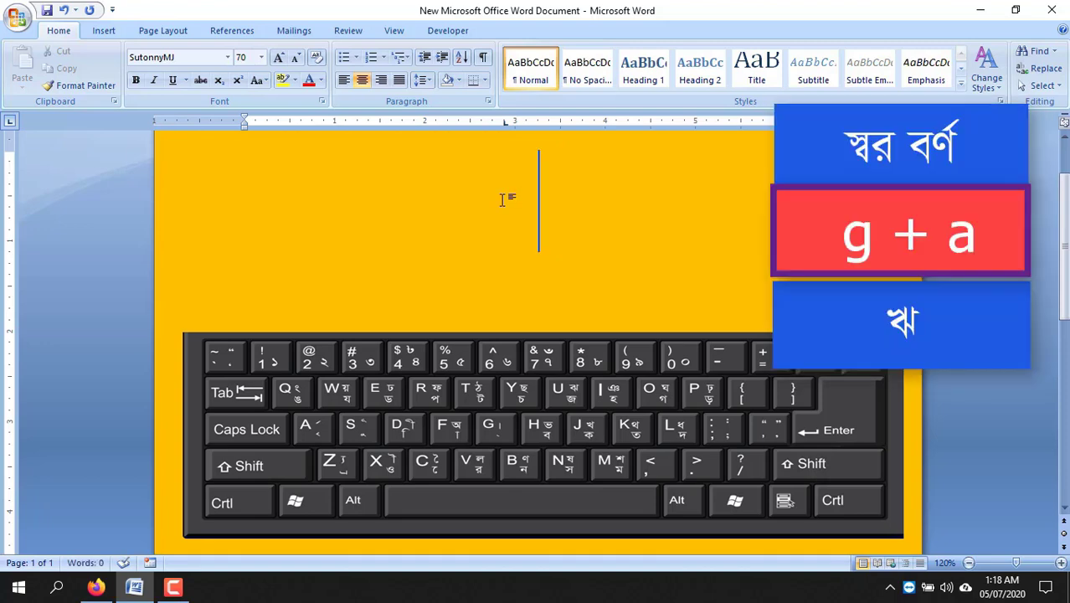
Type the vowels ঋ and ও in turn, erasing each one
text(ঋ)
key(BackSpace)
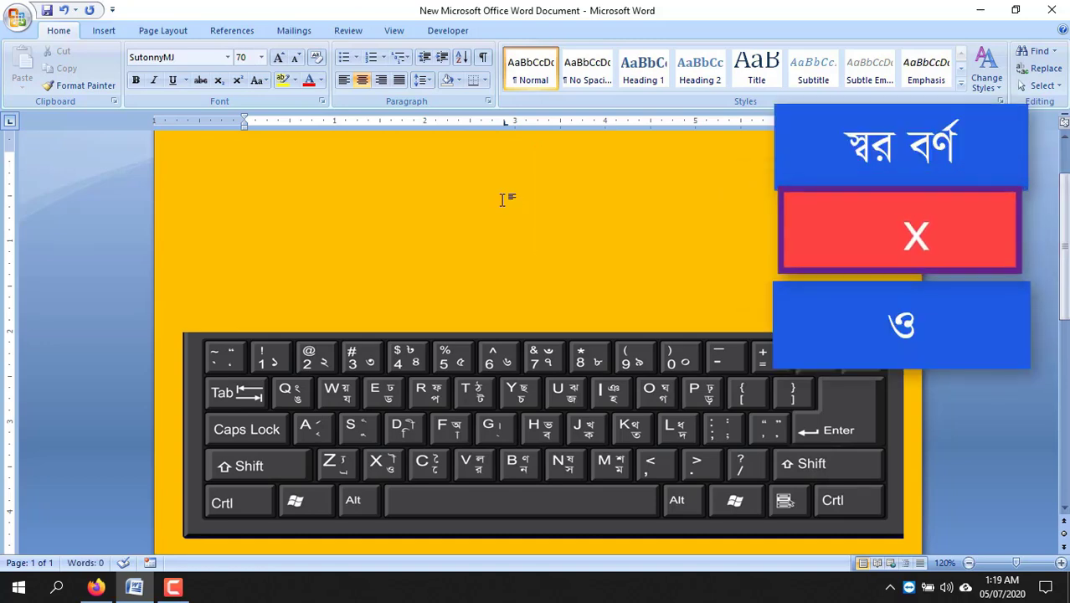
text(ও)
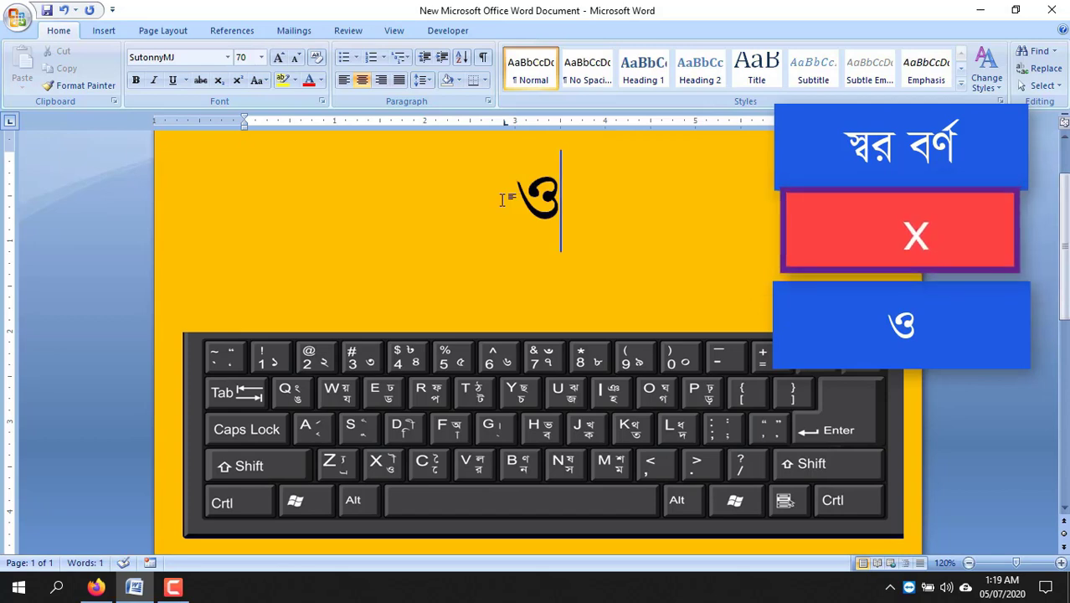
key(BackSpace)
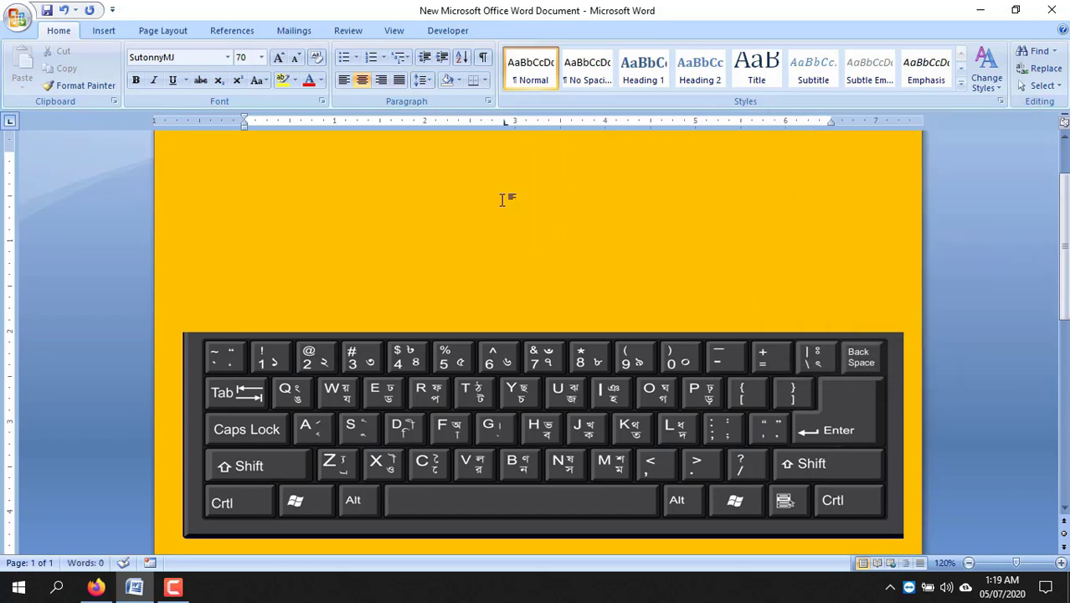
Type the vowels ঔ and এ, erasing each to leave the line empty
text(ঔ)
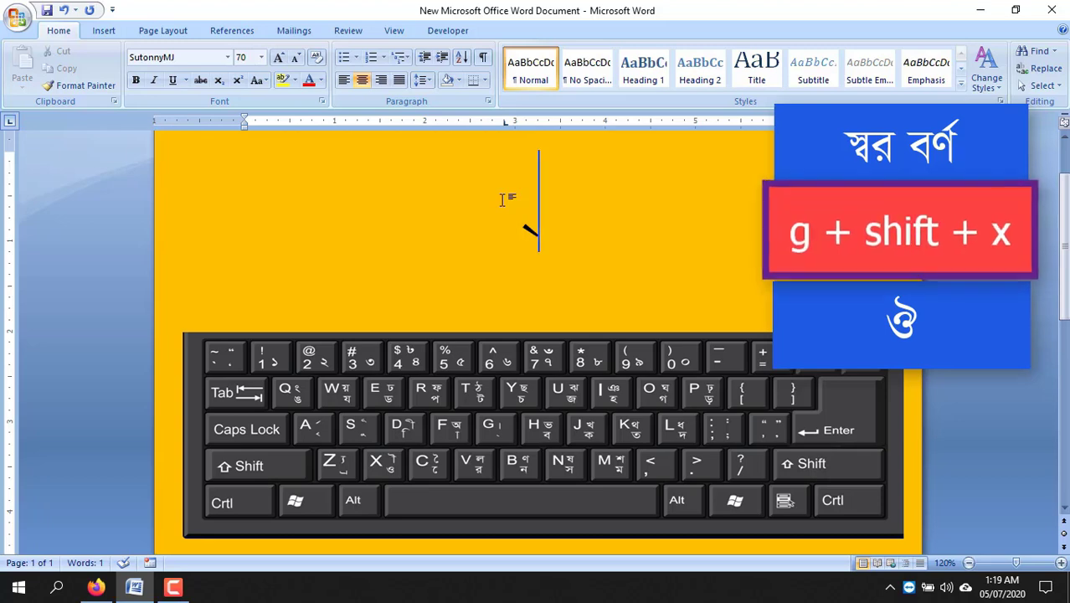
text(ঔ)
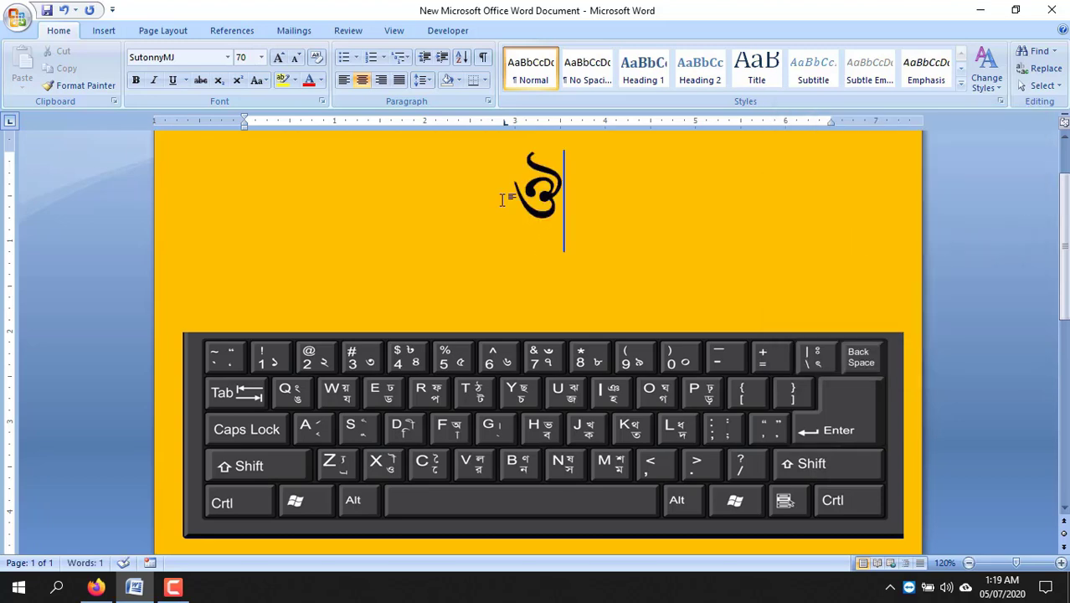
key(BackSpace)
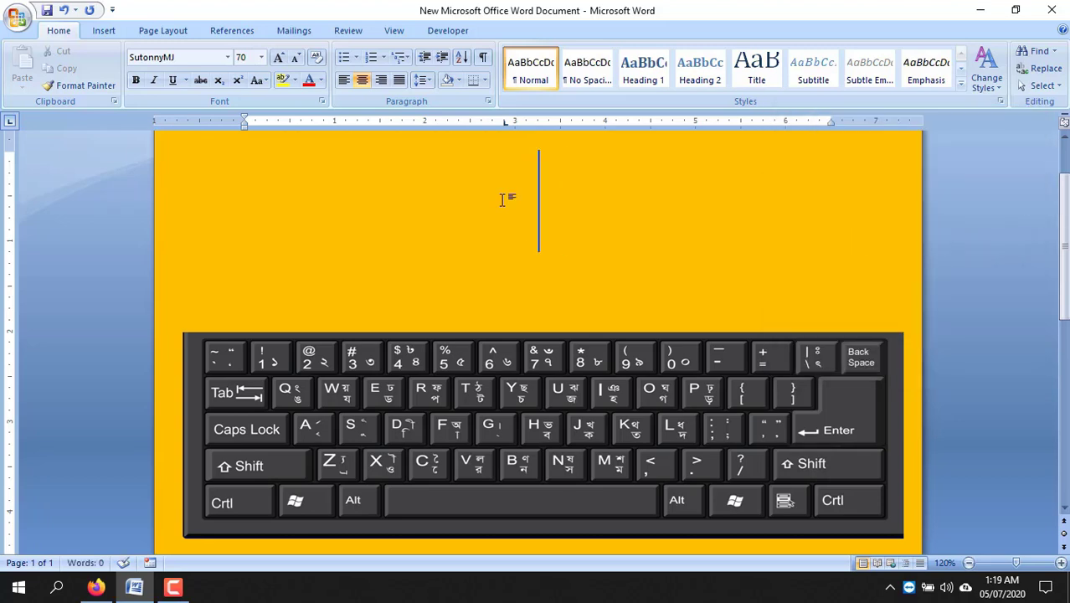
text(এ)
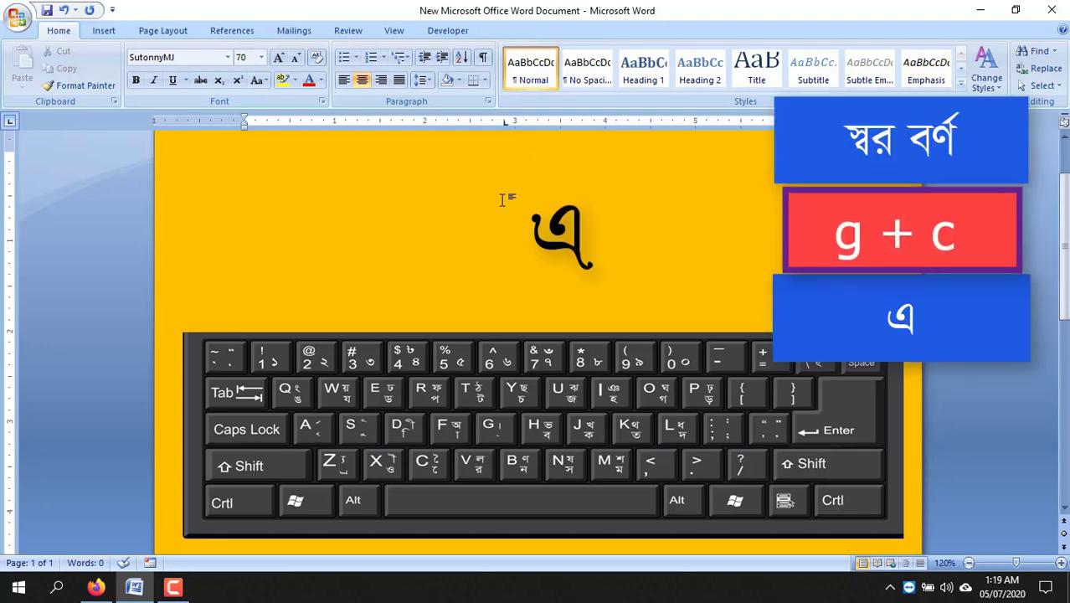
key(BackSpace)
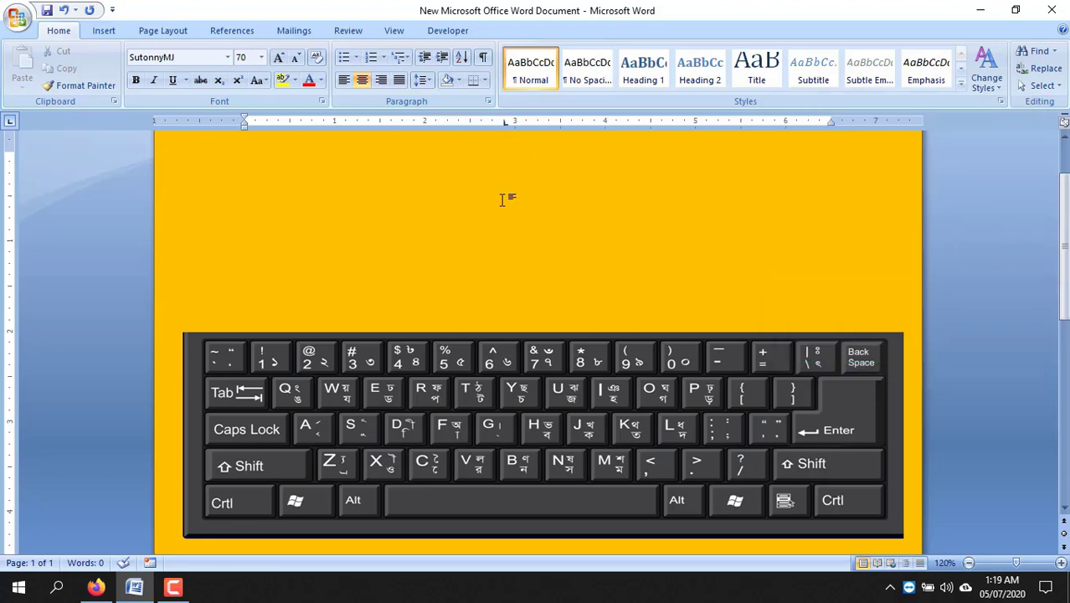
Type the vowel ঐ, then the syllable থা, and erase the syllable
text(ঐ)
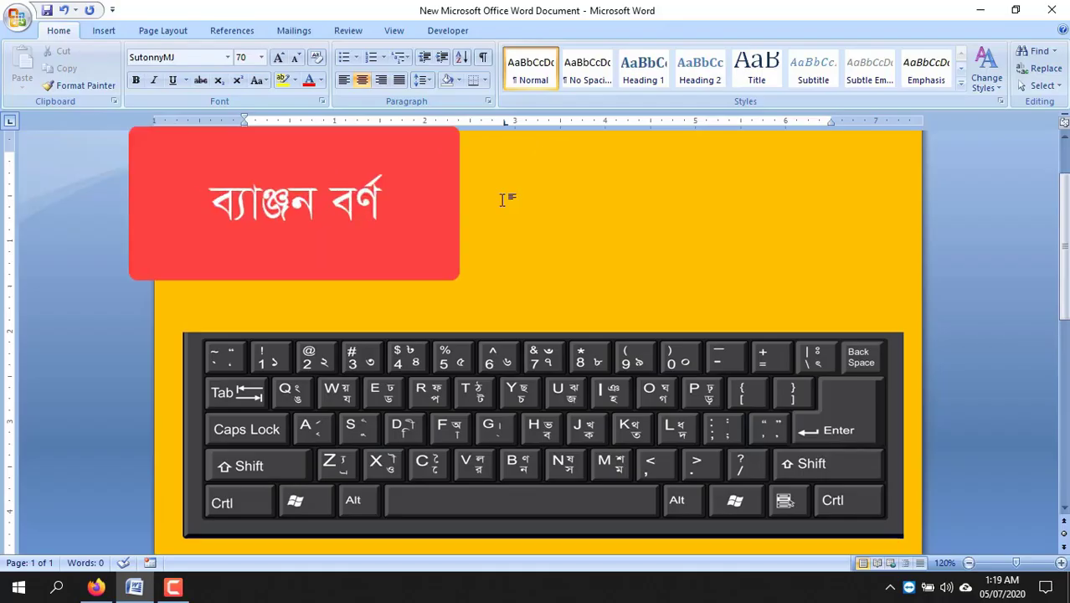
text(থ)
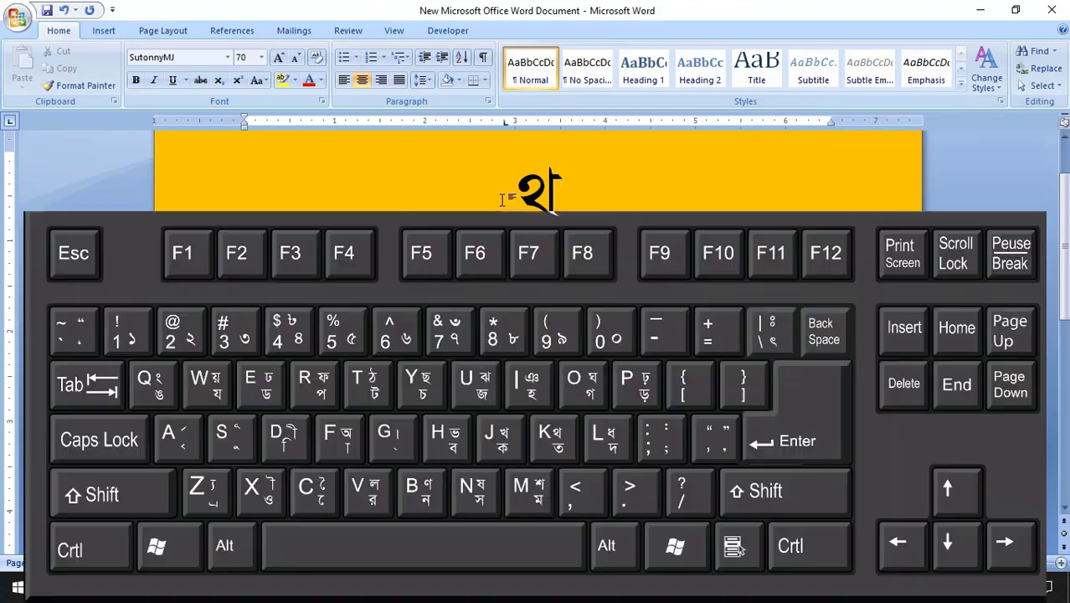
text(া)
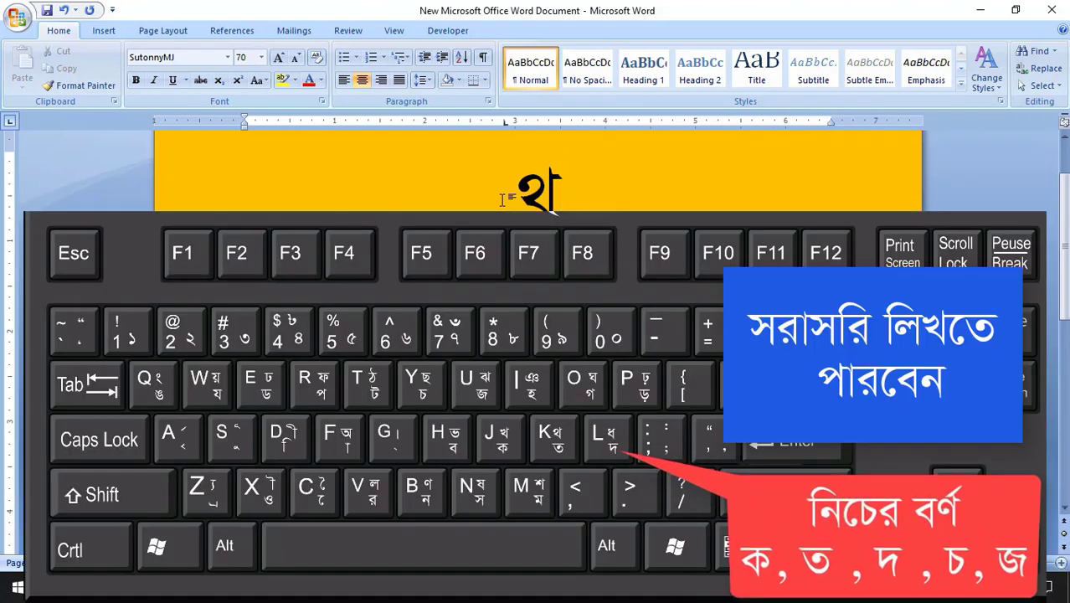
key(BackSpace)
key(BackSpace)
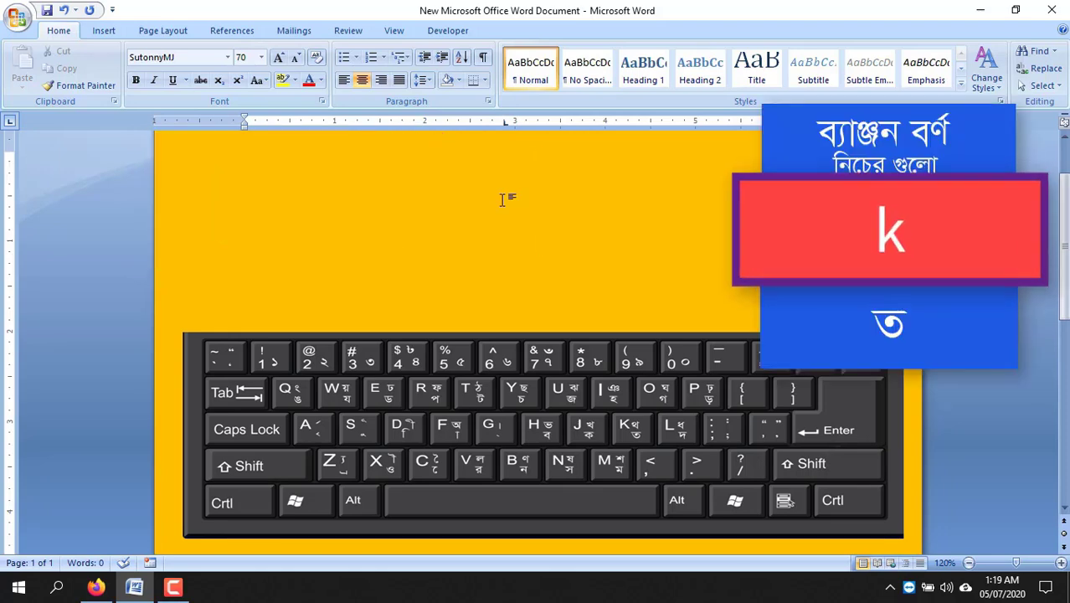
Type the consonants ত, থ and দ one at a time, erasing each, then type ধ
text(ত)
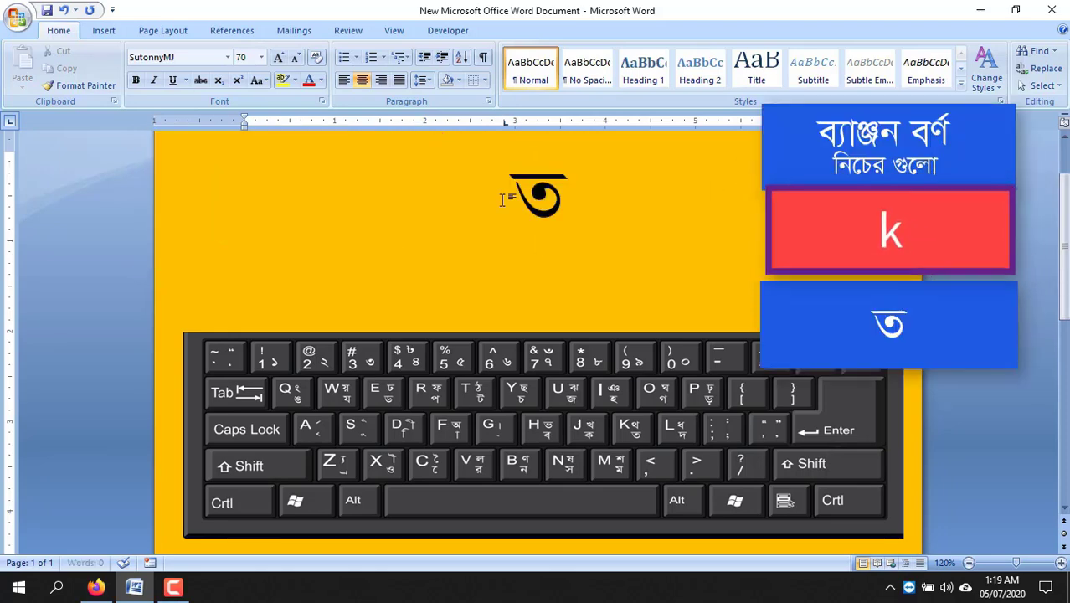
key(BackSpace)
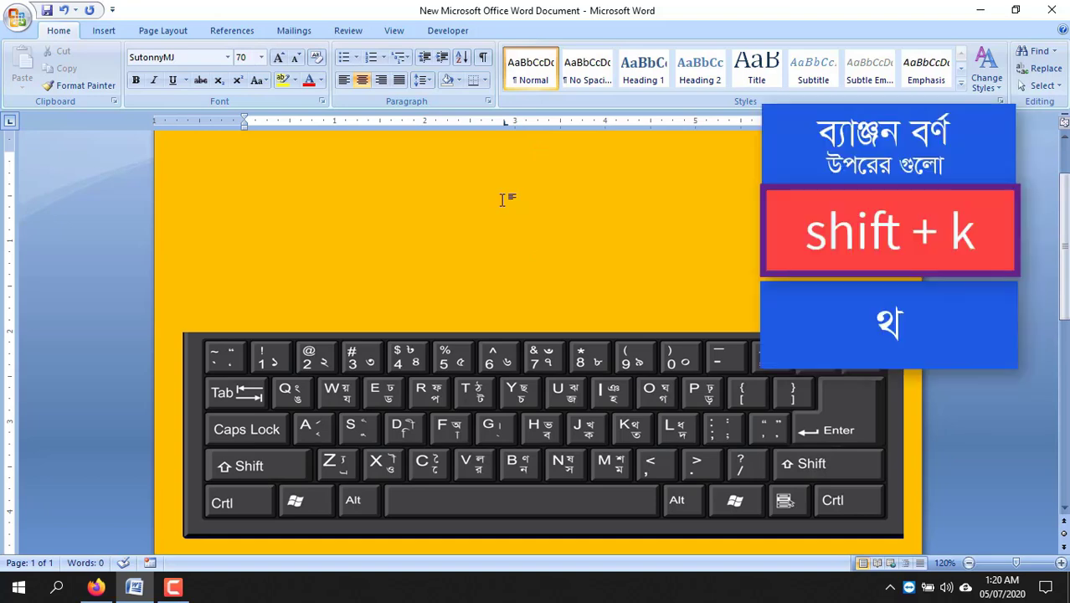
text(থ)
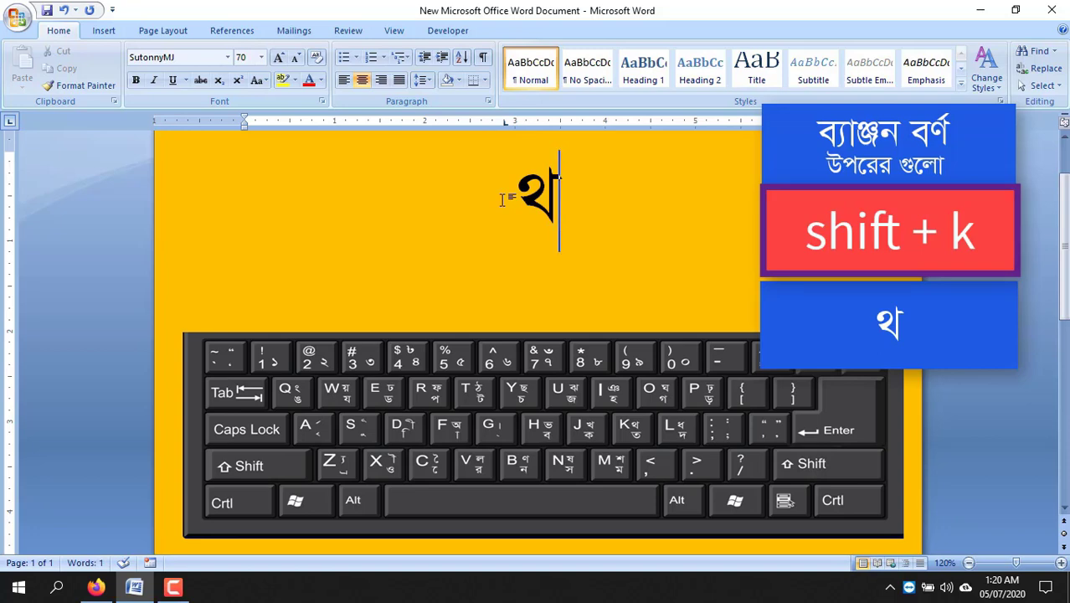
key(BackSpace)
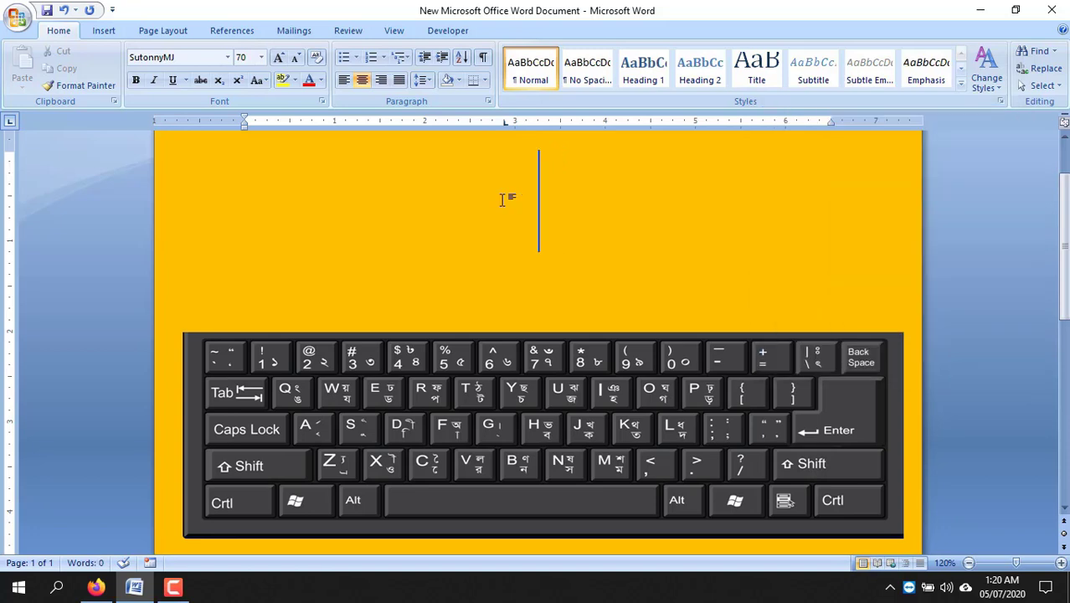
text(দ)
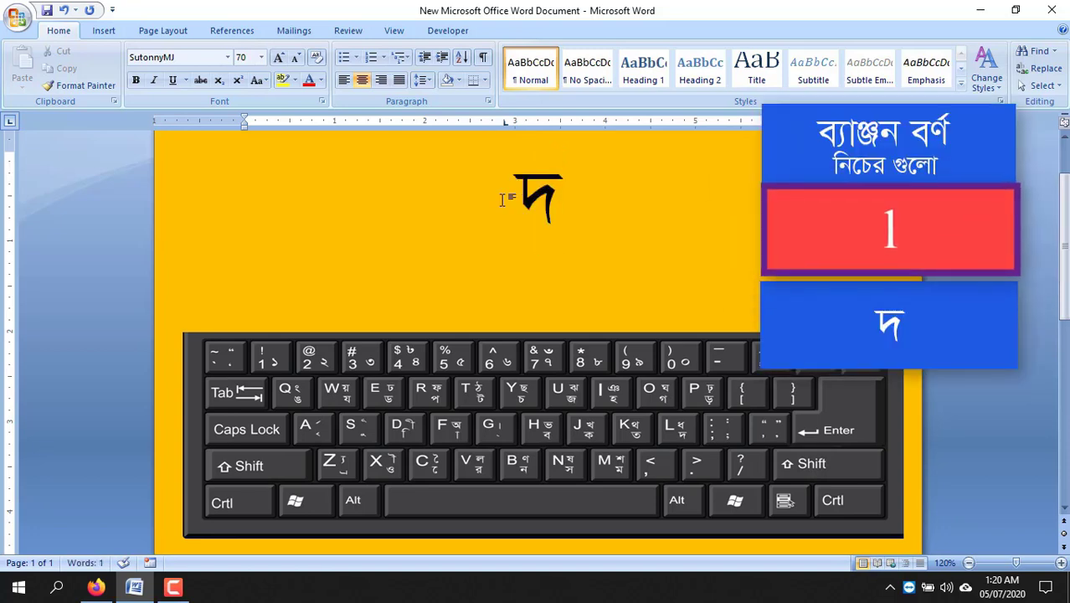
key(BackSpace)
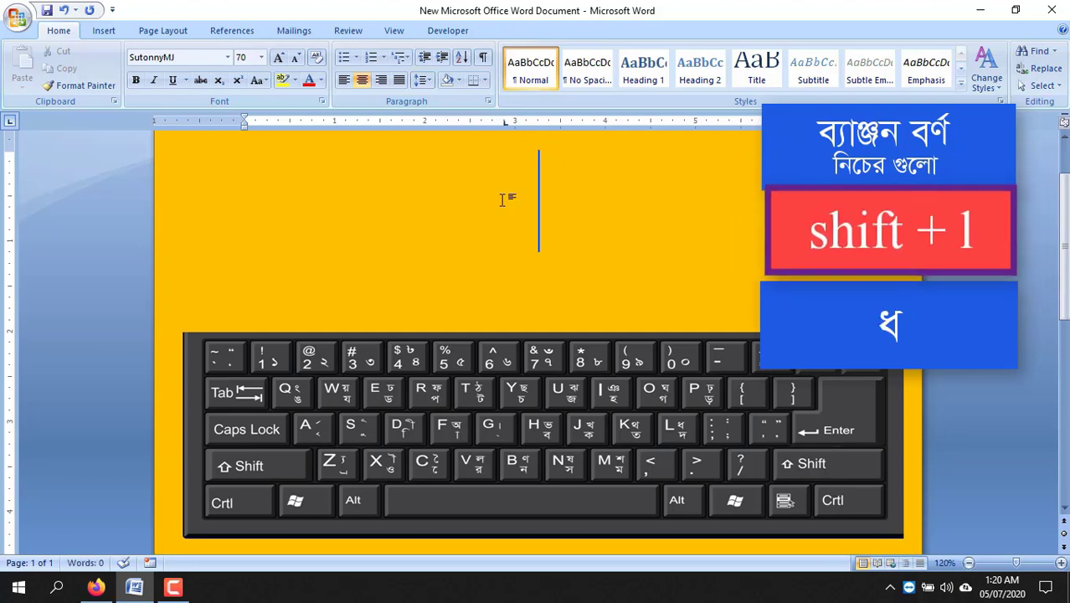
text(ধ)
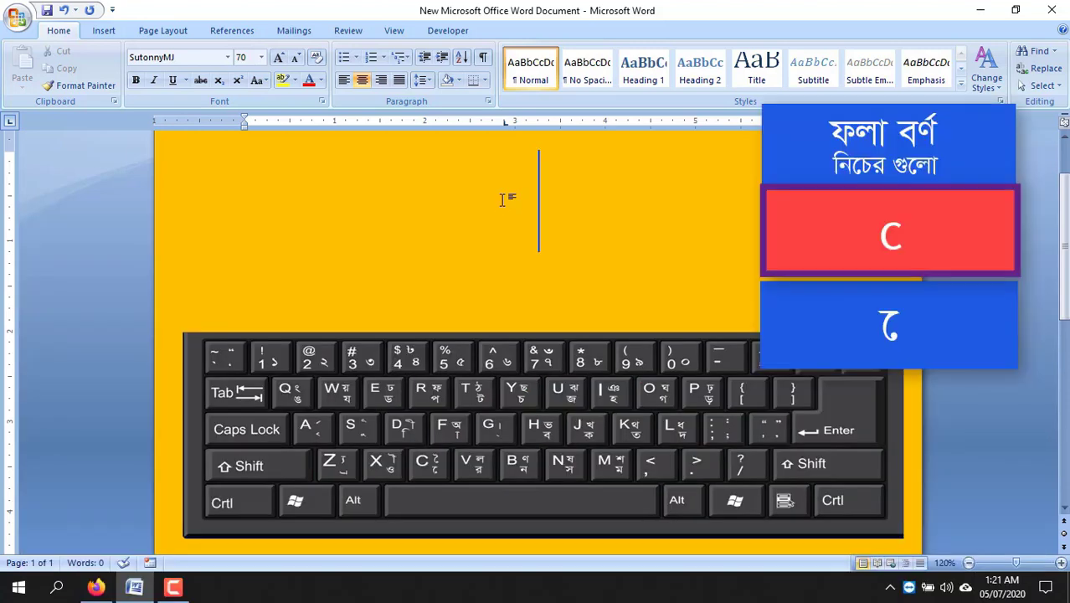
Type and erase the signs ে, ৈ and reph in turn, then type 'a'
text(ে)
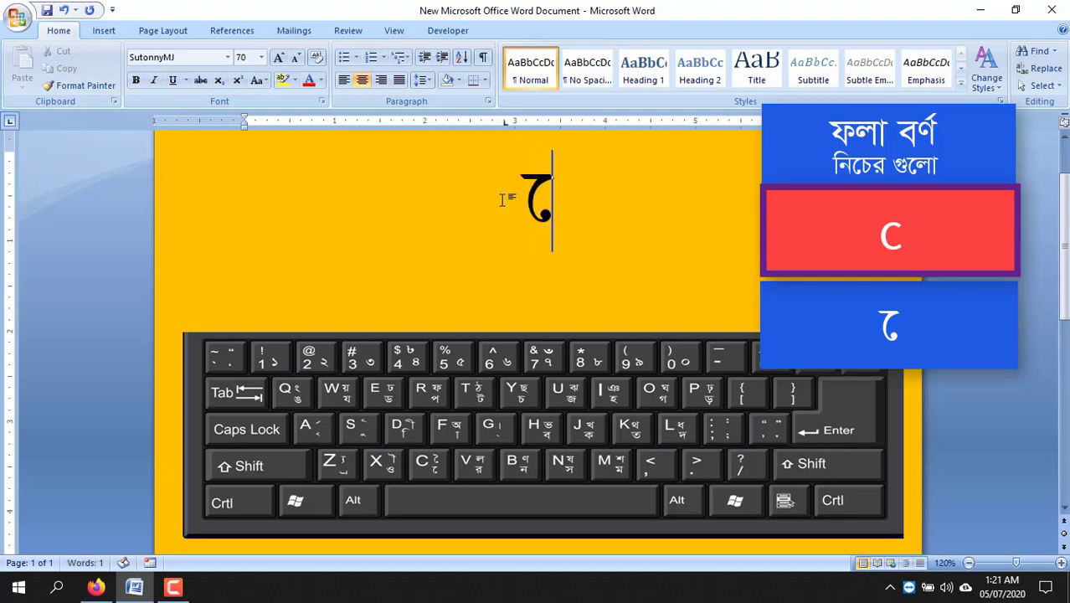
key(BackSpace)
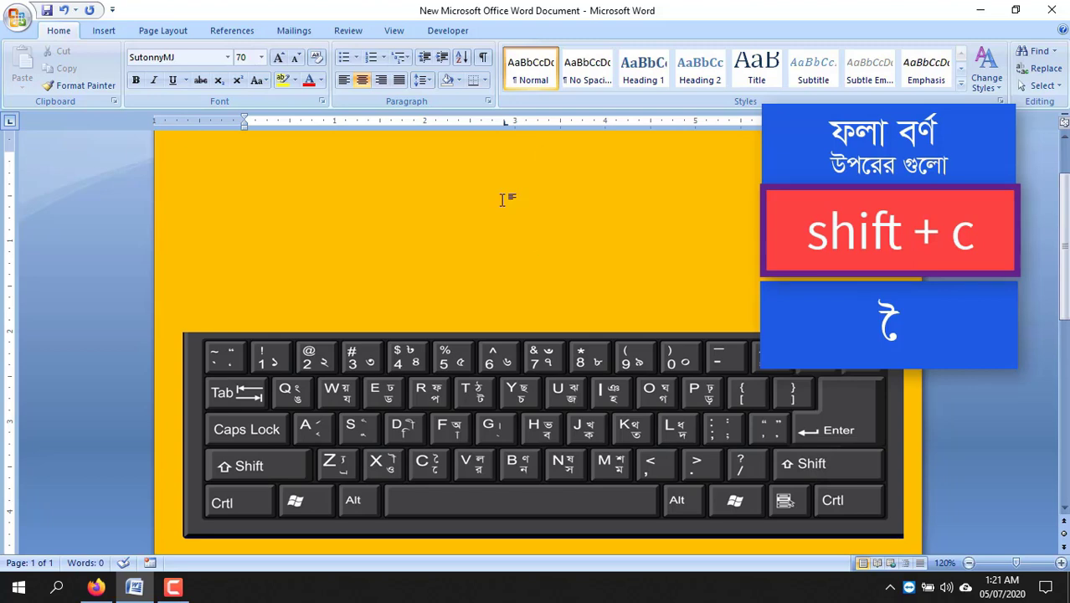
text(ৈ)
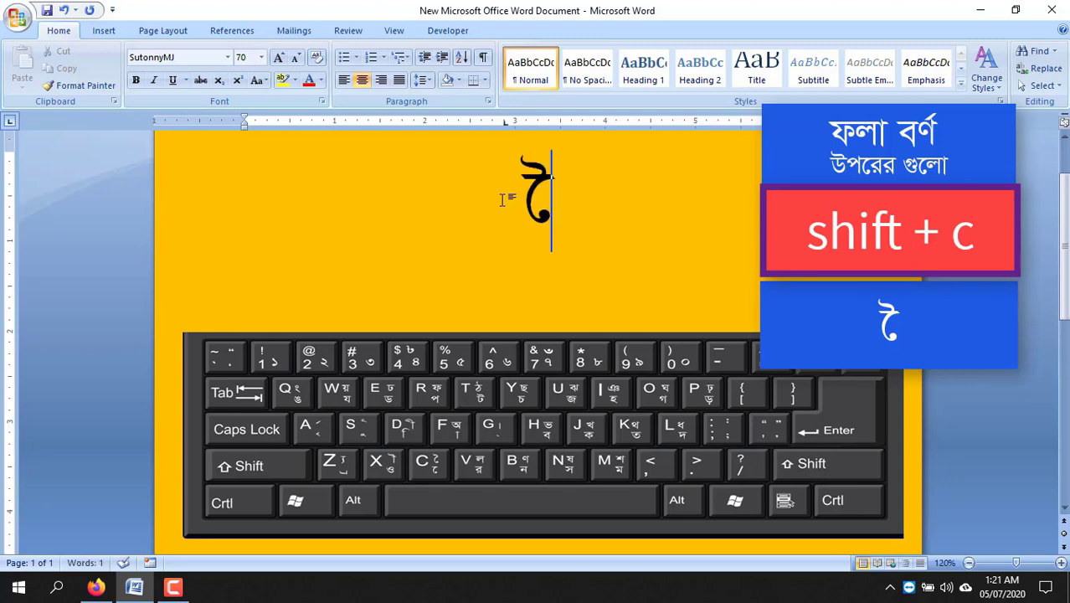
key(BackSpace)
text(র্)
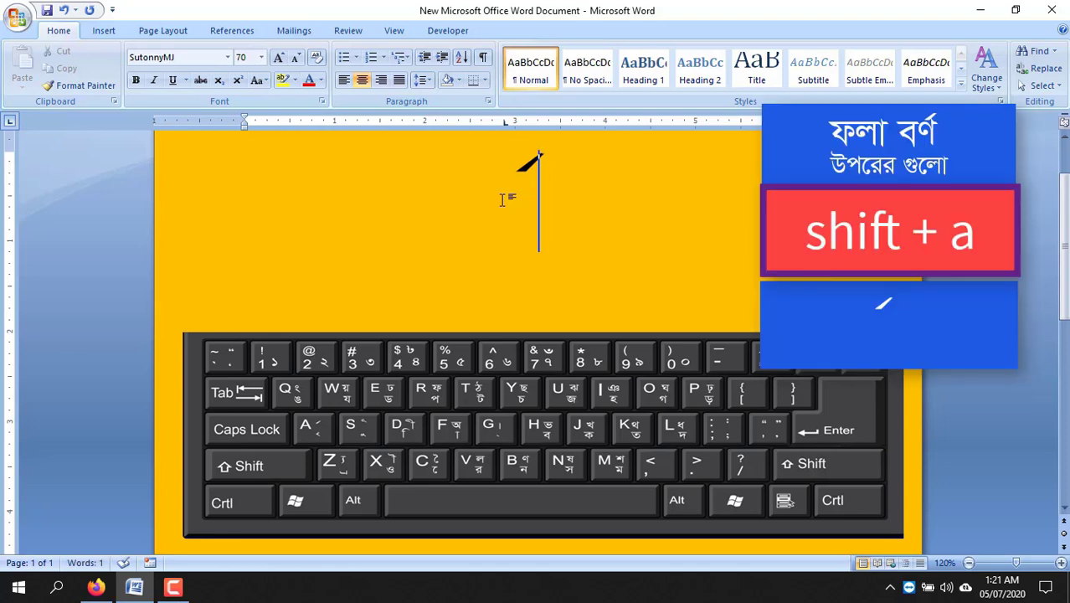
key(BackSpace)
text(a)
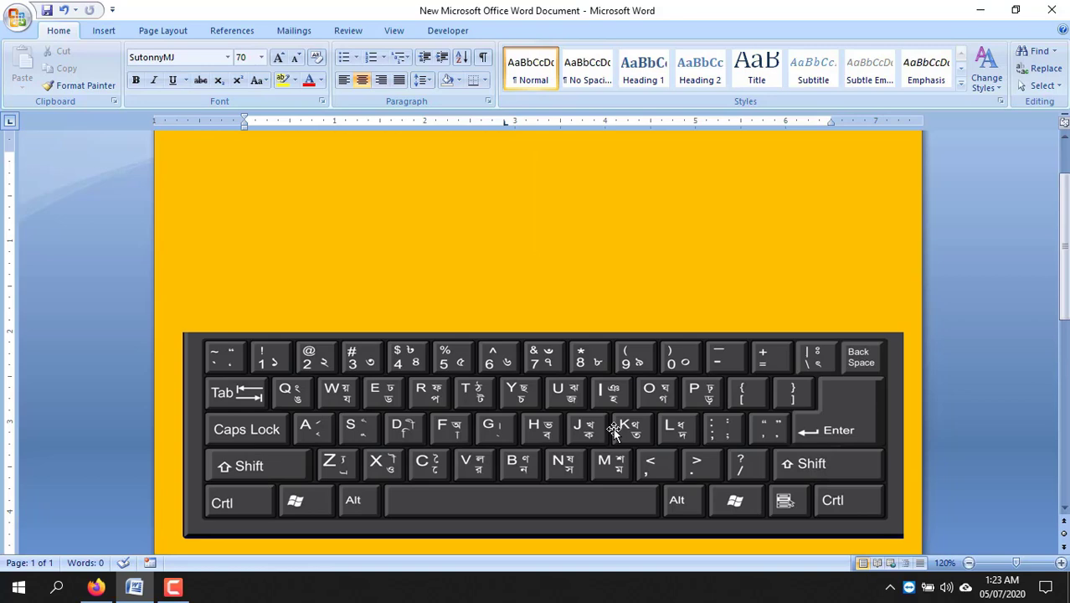
Stop the screen recording from the recorder's taskbar controls
click(174, 586)
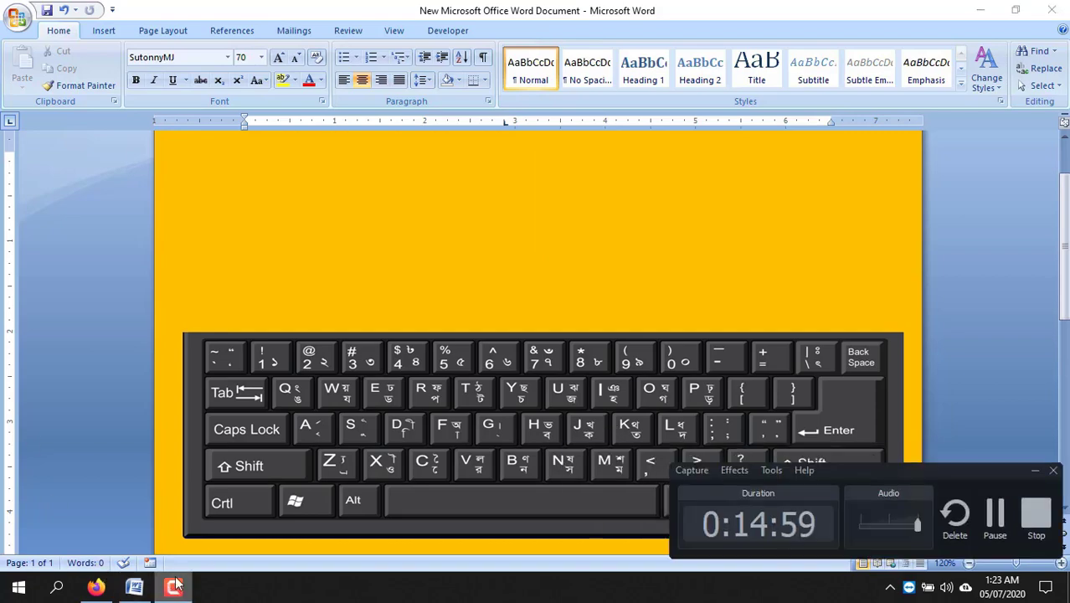
click(1035, 515)
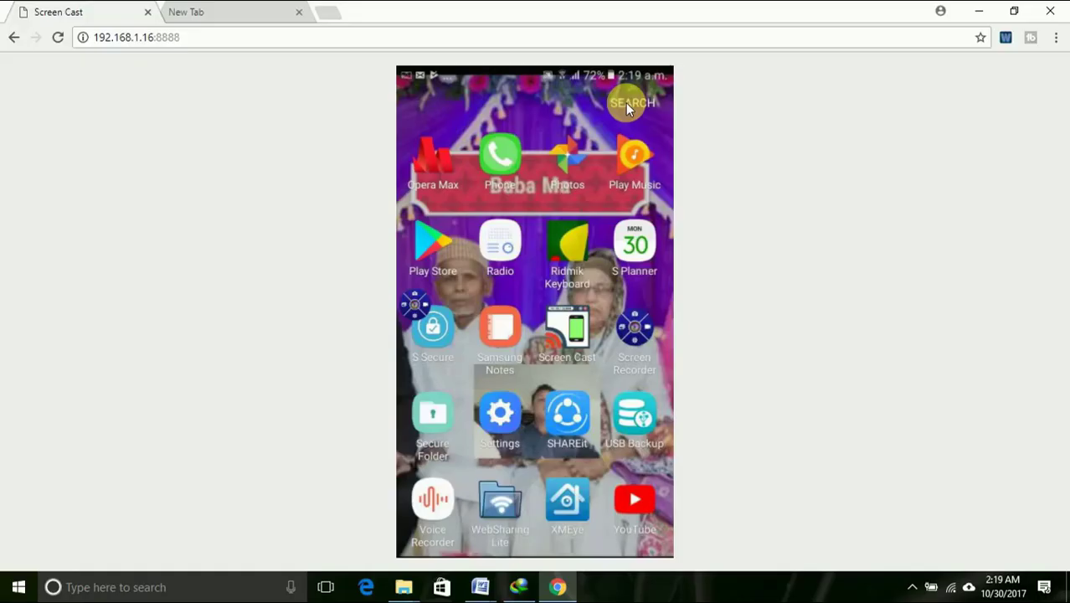